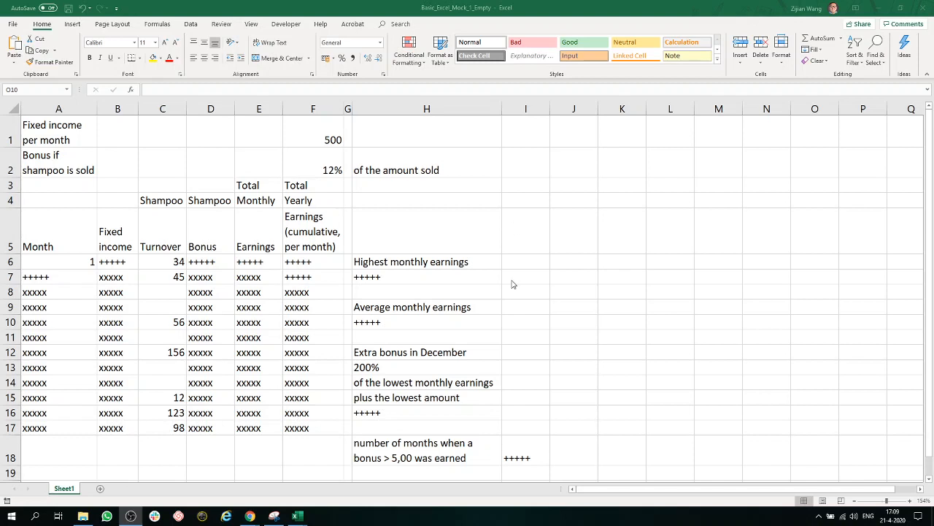
- Examine the +++++ and xxxxx placeholder cells in columns F, H and I that need formulas or filled values
left_click(535, 457)
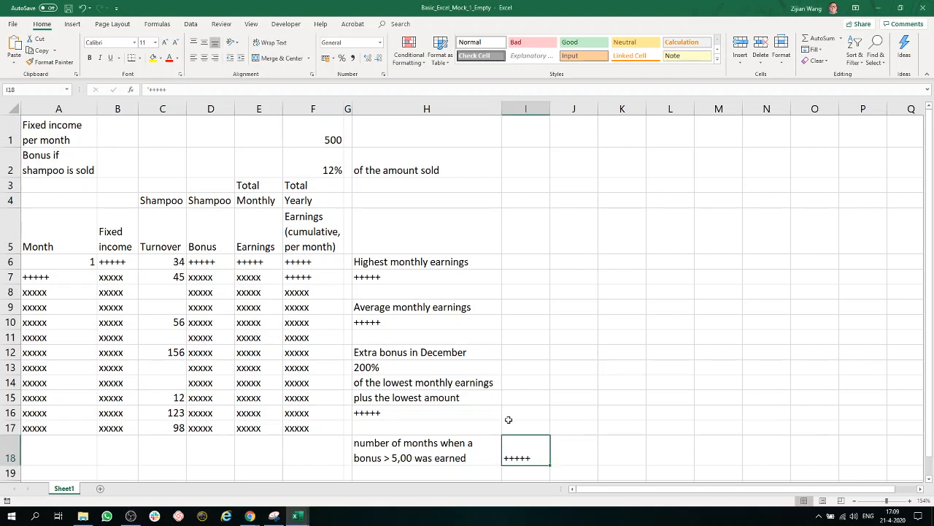
left_click(426, 410)
left_click(423, 336)
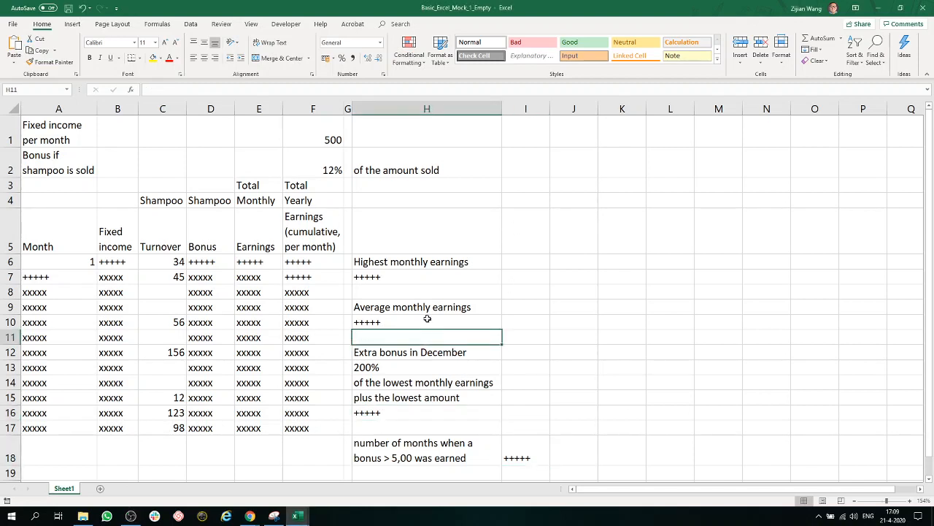
left_click(427, 318)
left_click(421, 276)
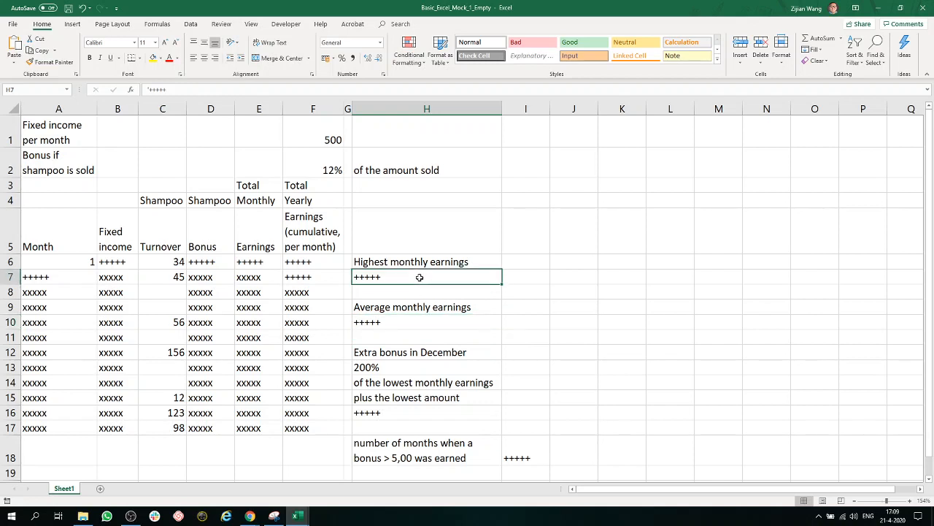
left_click(310, 262)
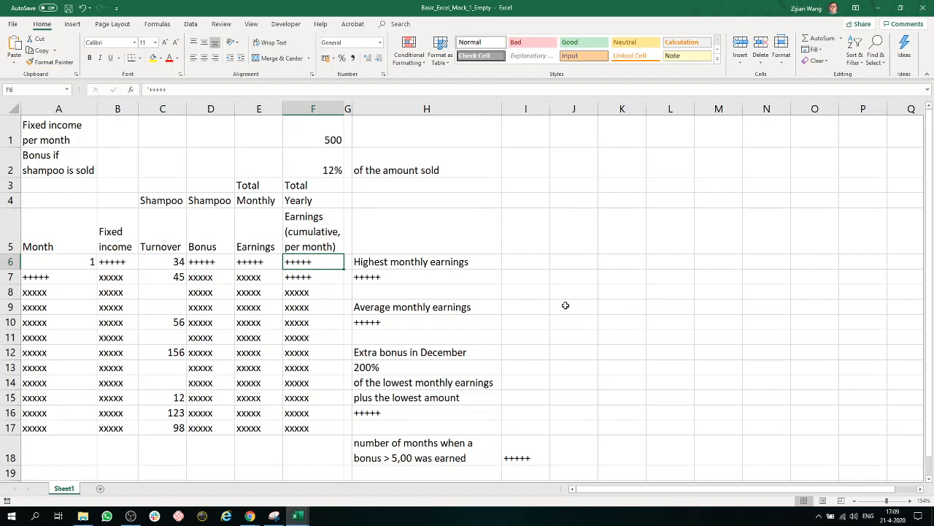
left_click(321, 295)
left_click_drag(321, 301, 319, 427)
left_click(324, 278)
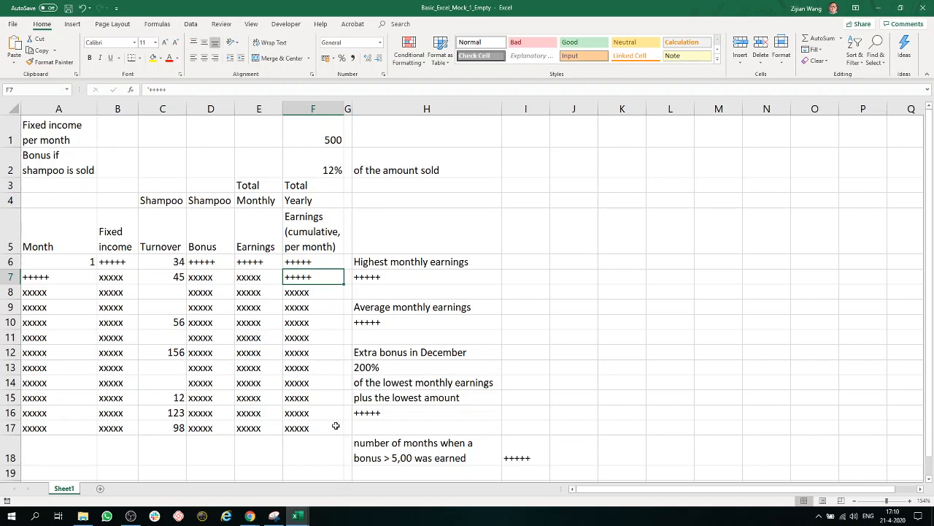
- Try numbering the months by entering 2 in A7 and filling the series from A6 to A17, and undo both changes
left_click(56, 277)
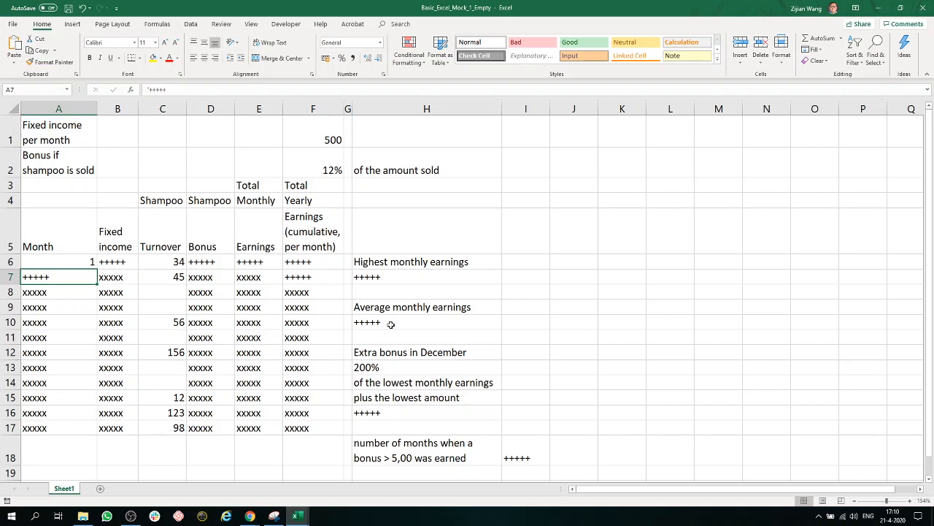
type("2")
left_click(261, 336)
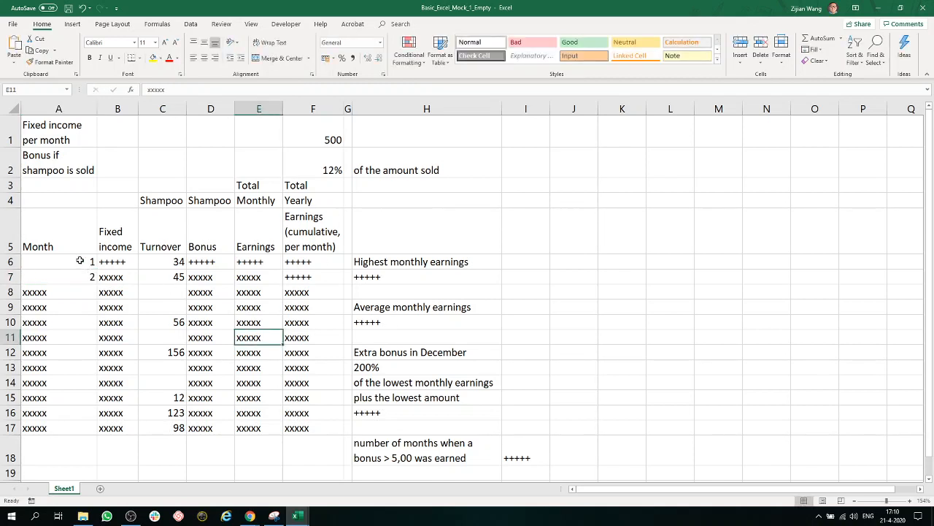
left_click_drag(81, 261, 99, 435)
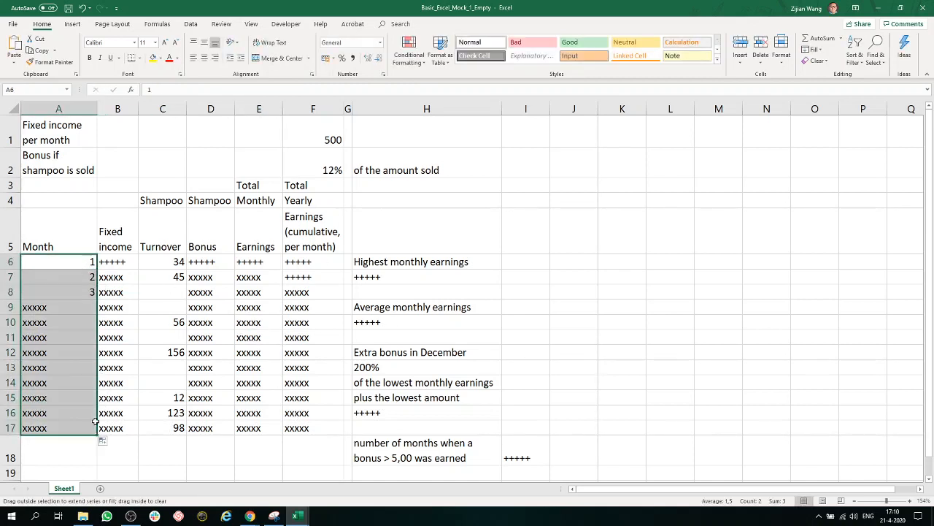
left_click(82, 8)
left_click(82, 8)
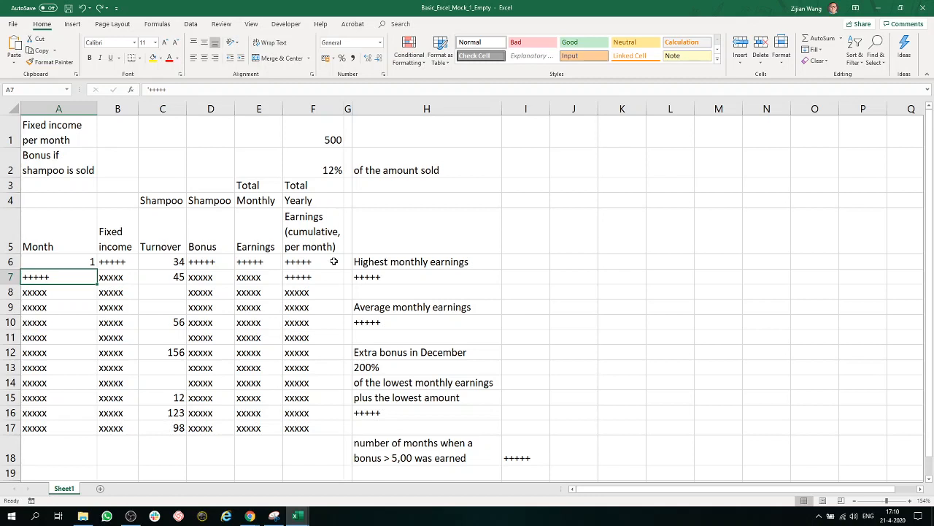
- Enter the formula =A$6+A6 in A7 to calculate the second month, keeping the row of the first reference fixed
type("=")
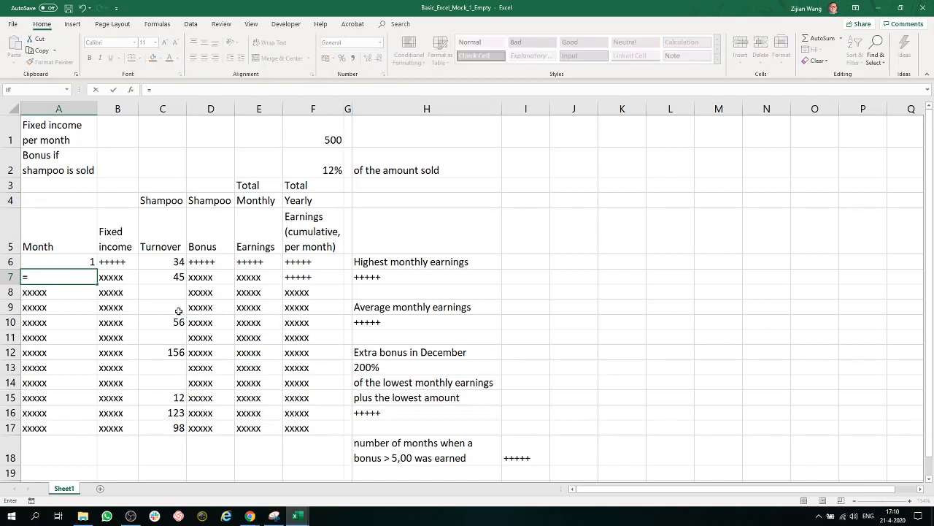
left_click(75, 264)
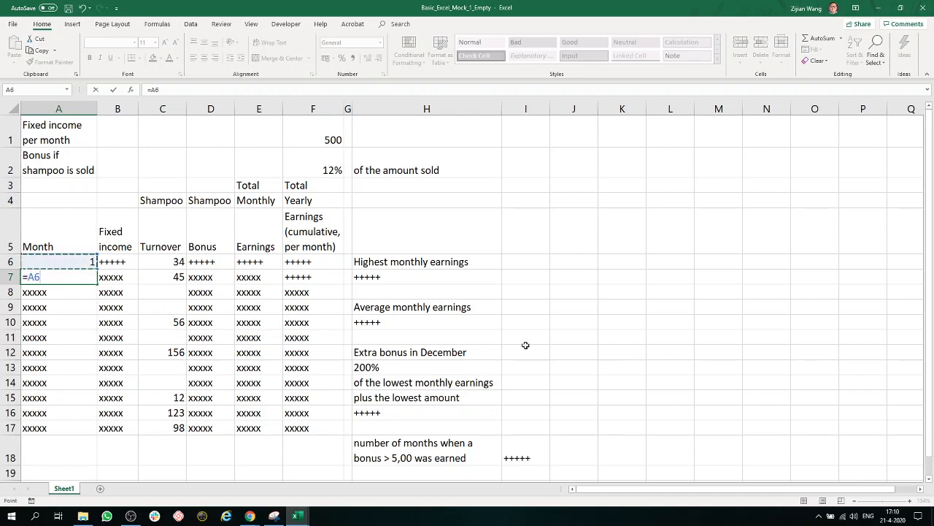
type("+")
left_click(73, 261)
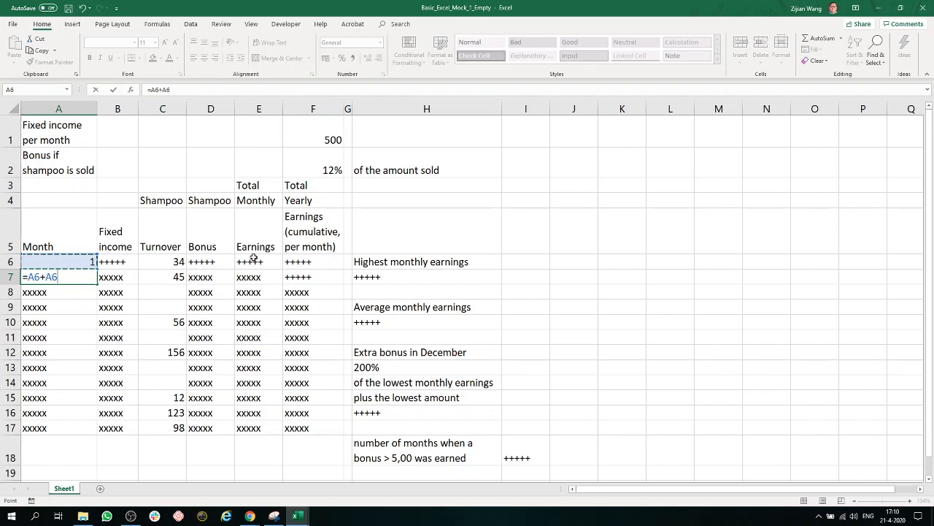
left_click(41, 277)
key("F4")
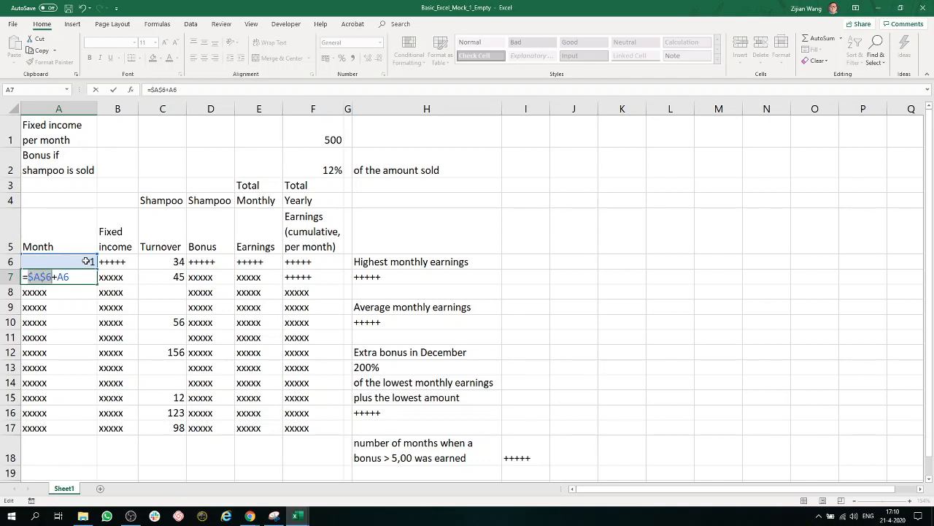
key("F4")
key("Return")
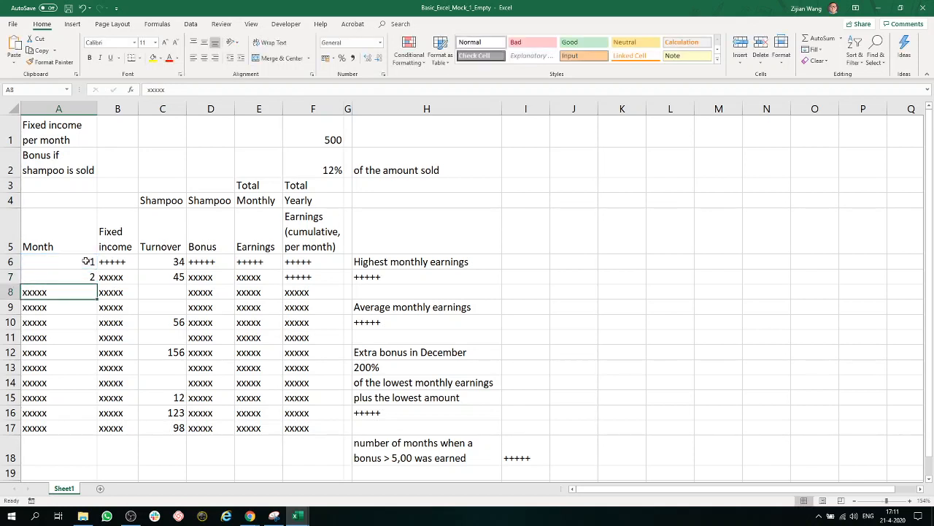
- Fill the month formula from A7 down to A17 and check the formula in A7
left_click(86, 276)
left_click(88, 290)
left_click(87, 276)
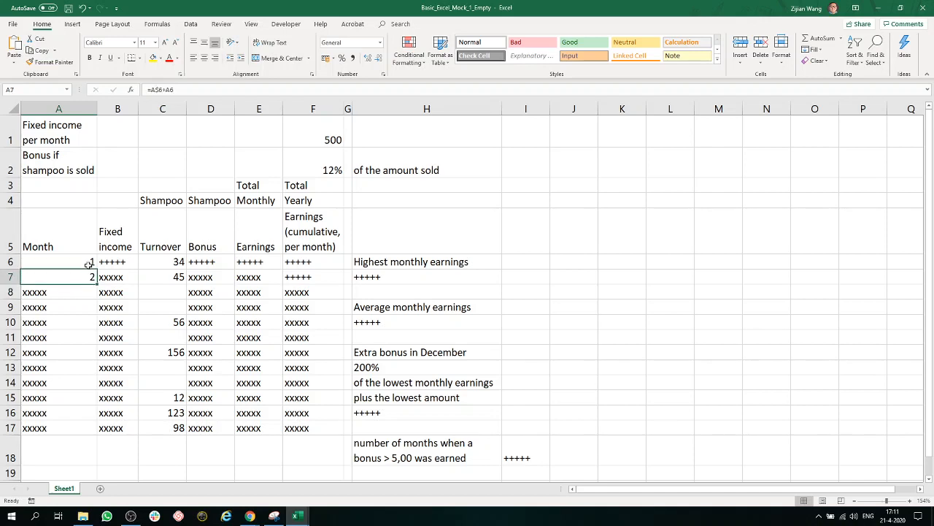
left_click(82, 314)
left_click(83, 307)
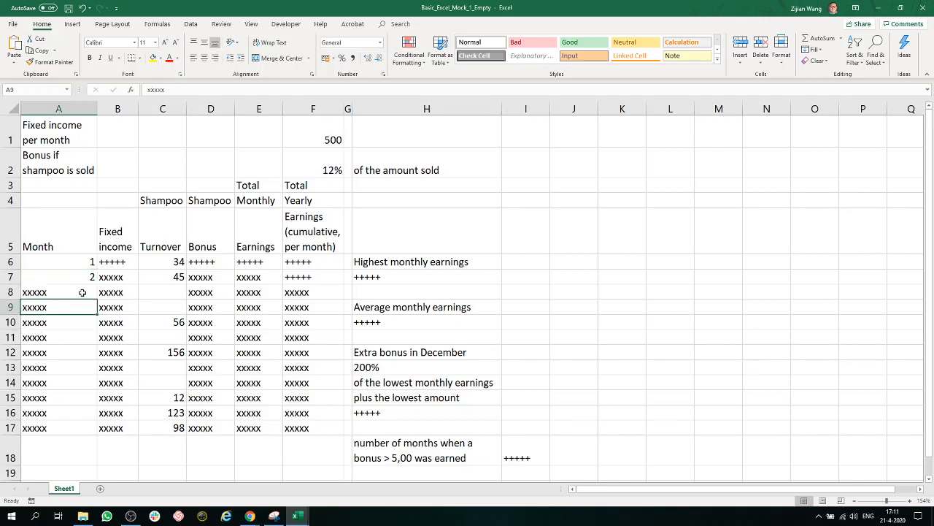
left_click(82, 292)
left_click(86, 276)
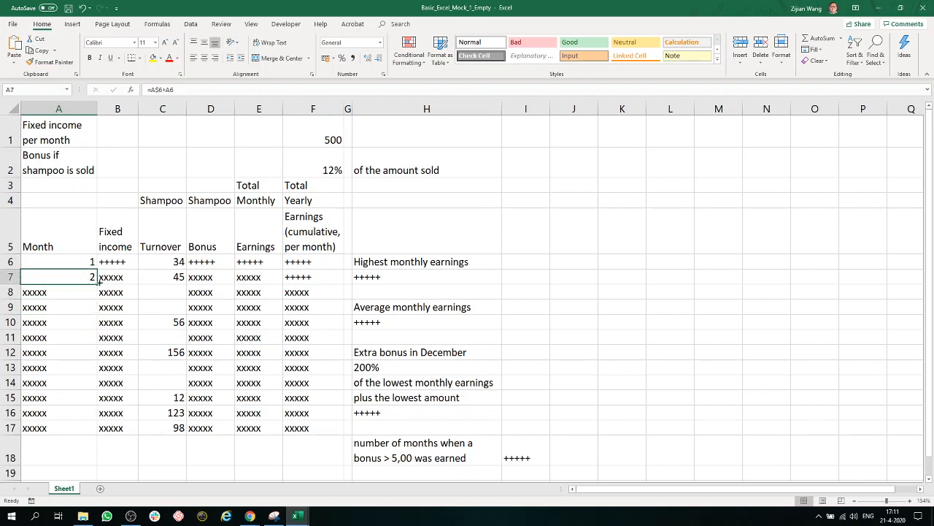
left_click_drag(97, 284, 83, 431)
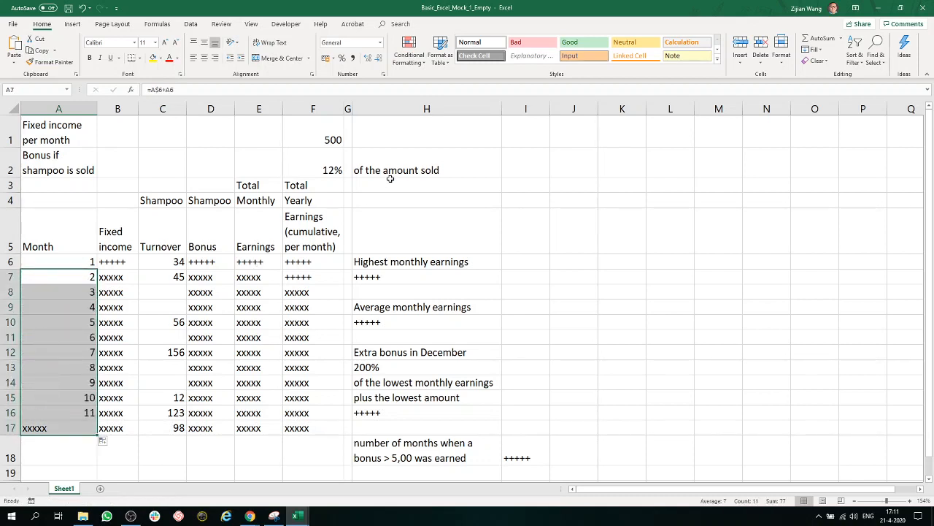
double_click(84, 276)
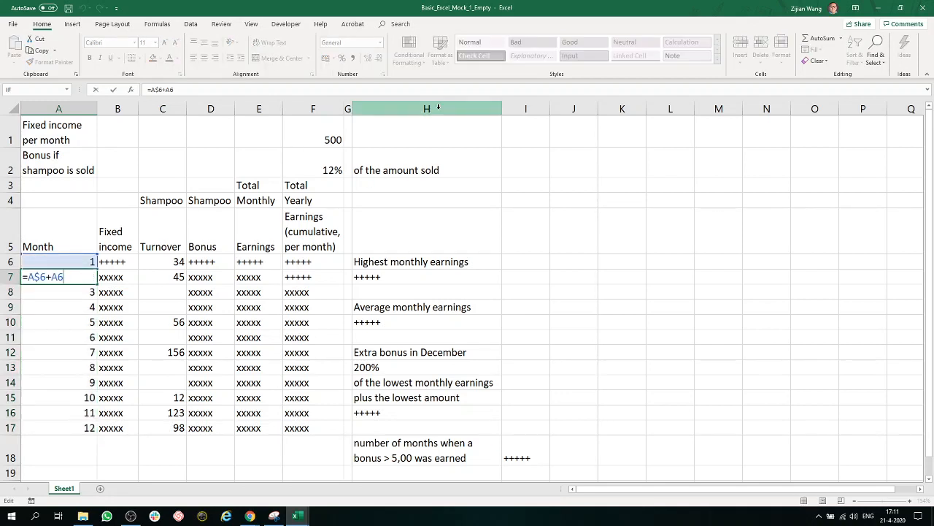
key("Return")
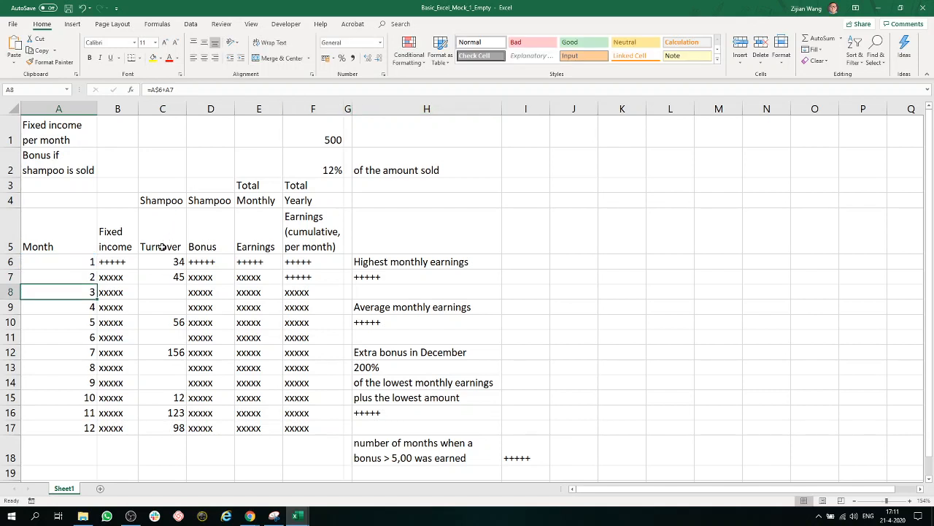
- Enter the formula =F$1 in B6 to reference the fixed income per month with its row locked
left_click(136, 261)
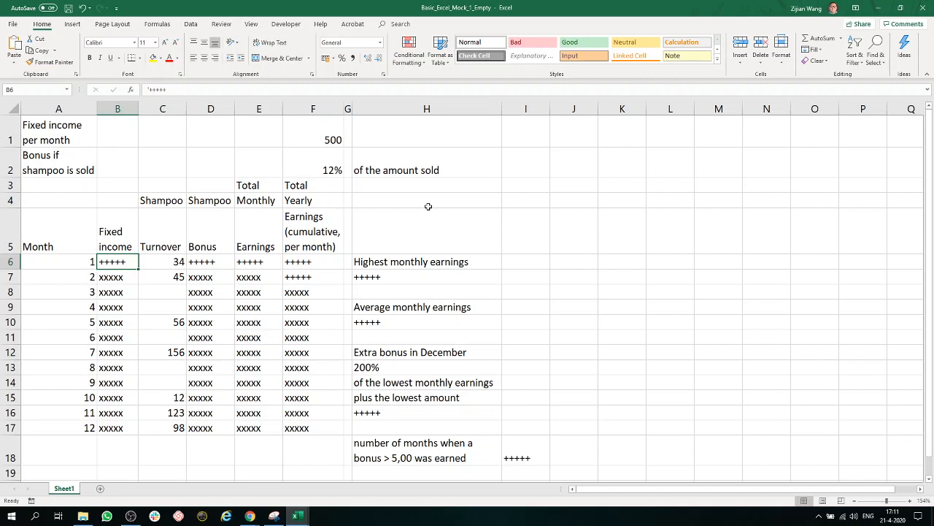
left_click(331, 137)
left_click(12, 133)
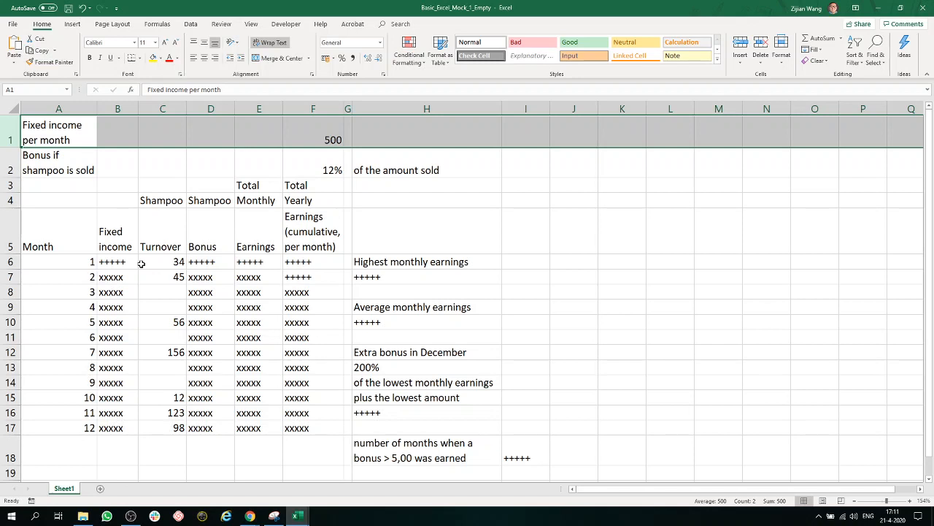
left_click(108, 264)
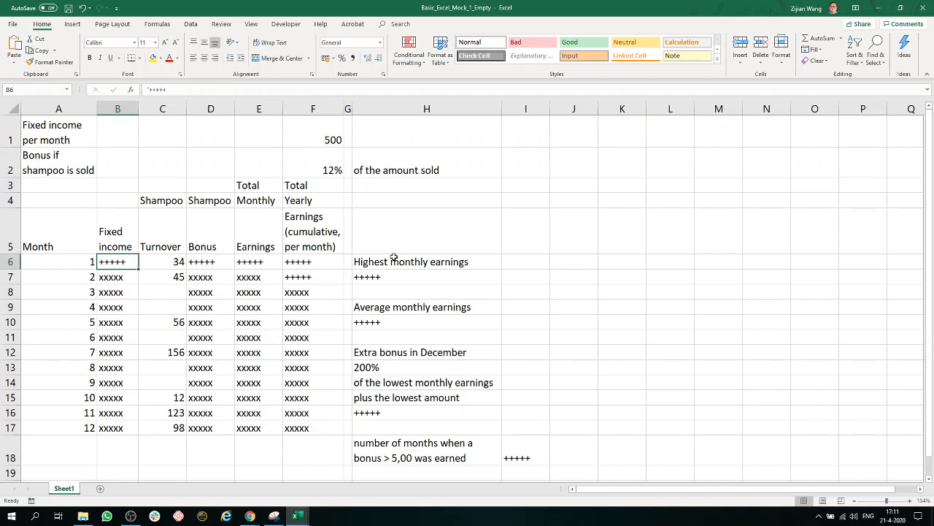
type("=")
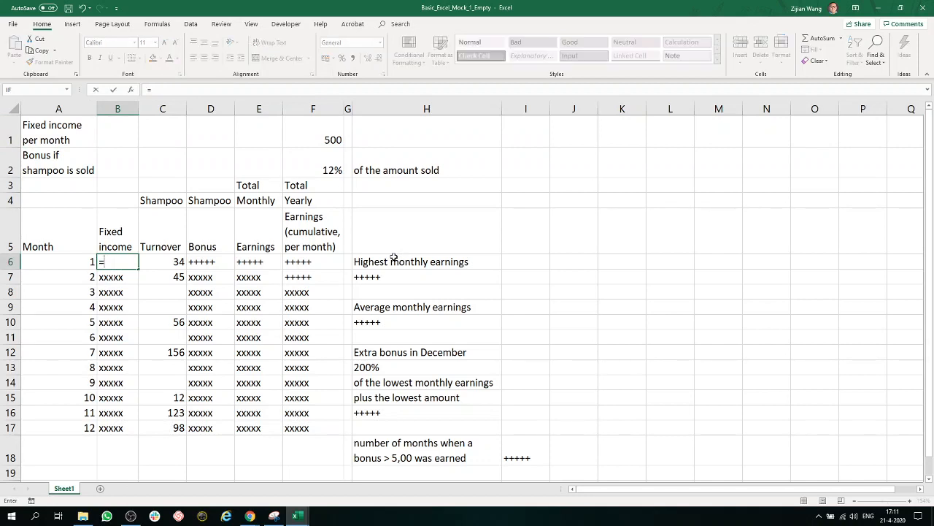
left_click(325, 128)
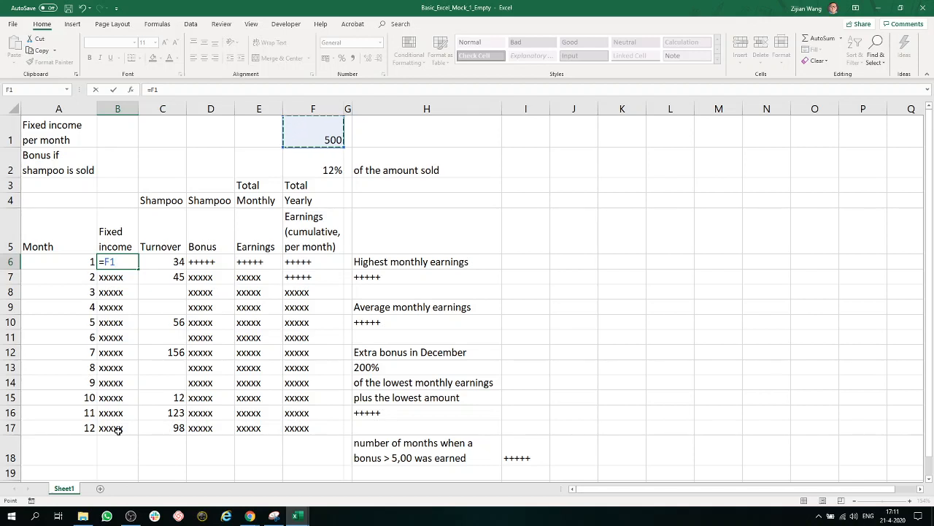
key("F4")
key("F4")
key("F4")
key("F4")
key("F4")
key("F4")
key("Return")
- Fill the fixed income formula from B6 down to B17 and look over the Month, Fixed income and Turnover columns
left_click(122, 266)
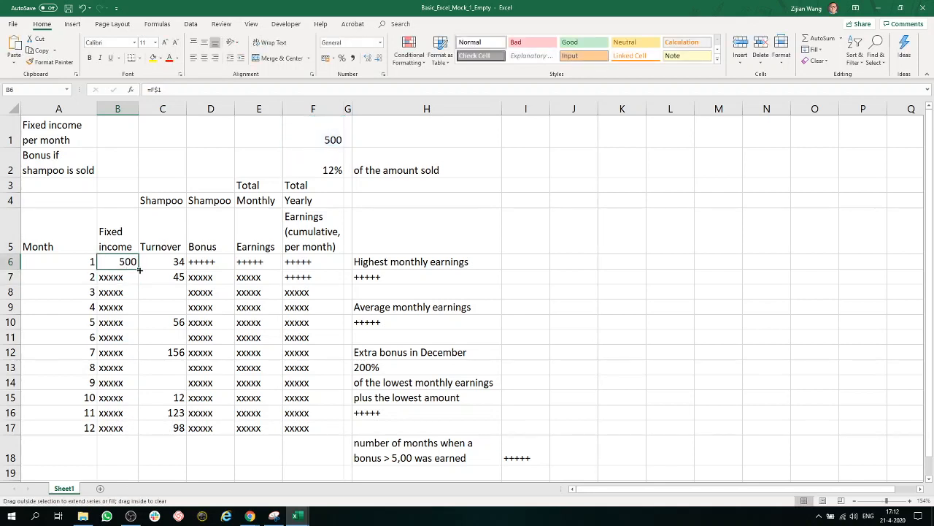
double_click(139, 270)
left_click(155, 394)
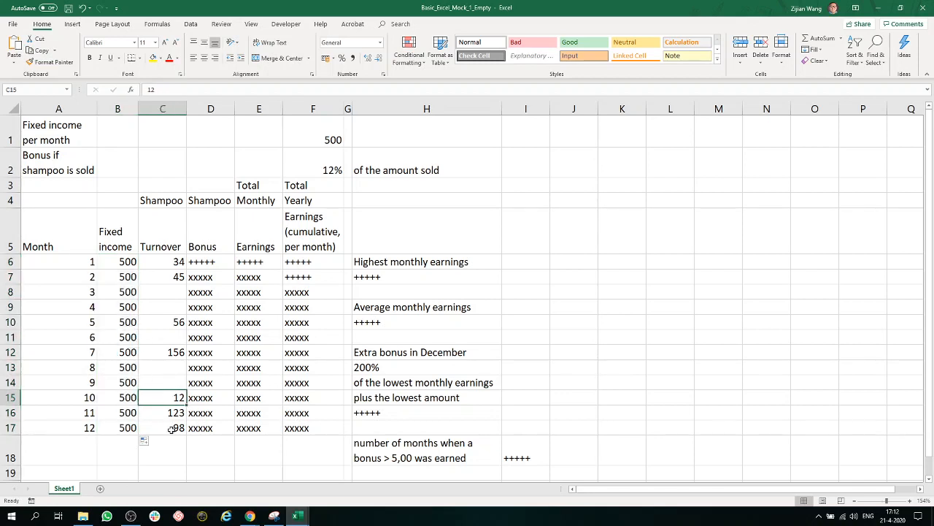
left_click_drag(171, 429, 35, 261)
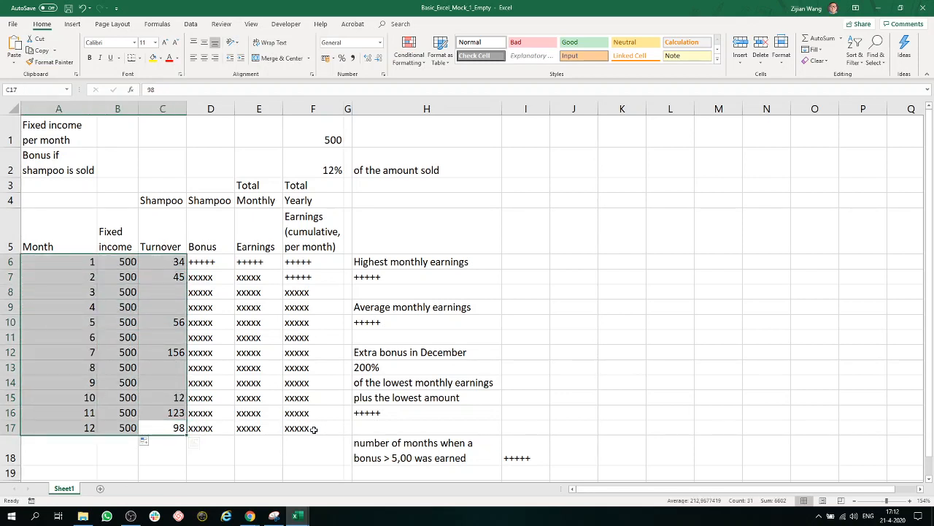
- Build the bonus formula =C6*F2 in D6, multiplying the first month's turnover by the bonus percentage
left_click(211, 263)
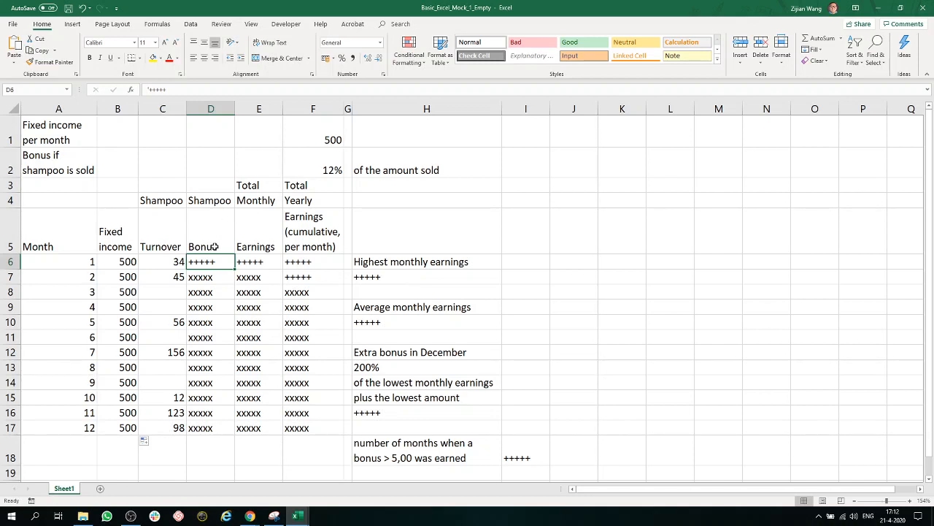
left_click(327, 174)
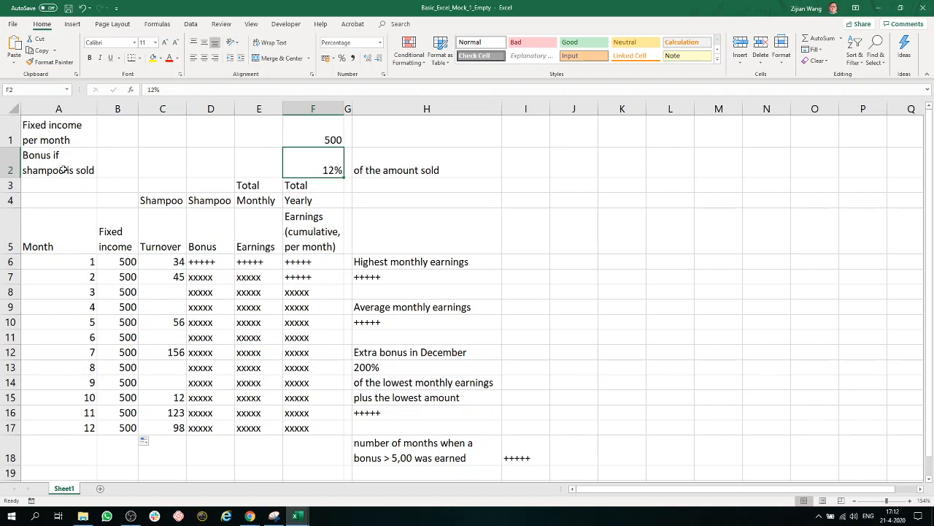
left_click(176, 267)
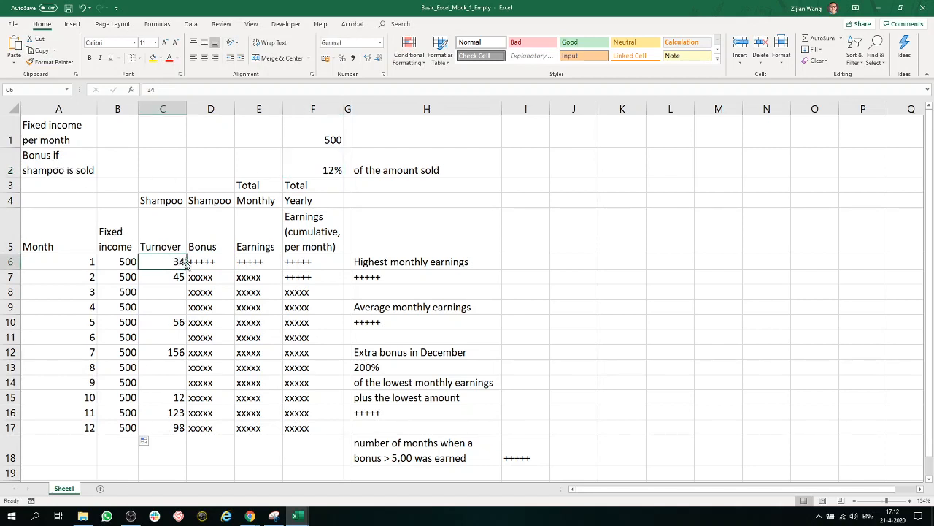
left_click(212, 267)
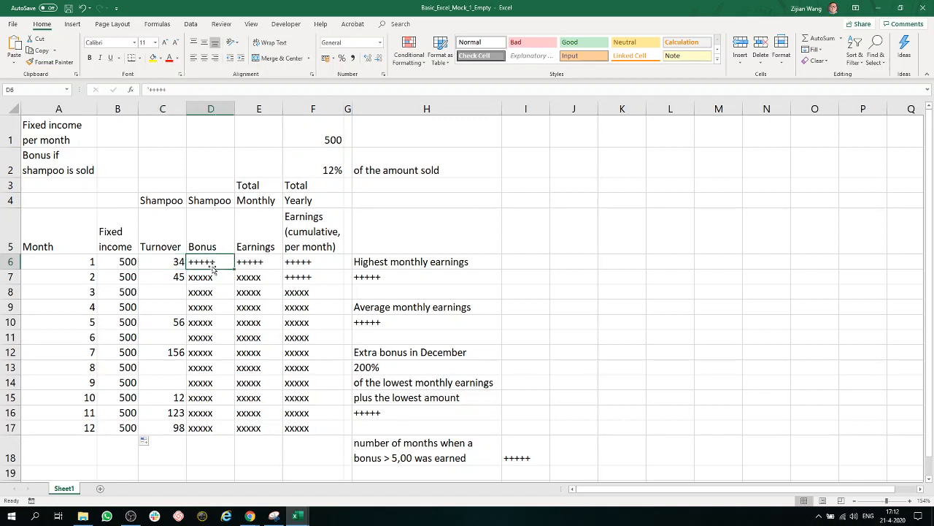
key("F2")
key("BackSpace")
key("BackSpace")
key("BackSpace")
key("BackSpace")
key("BackSpace")
key("BackSpace")
type("=")
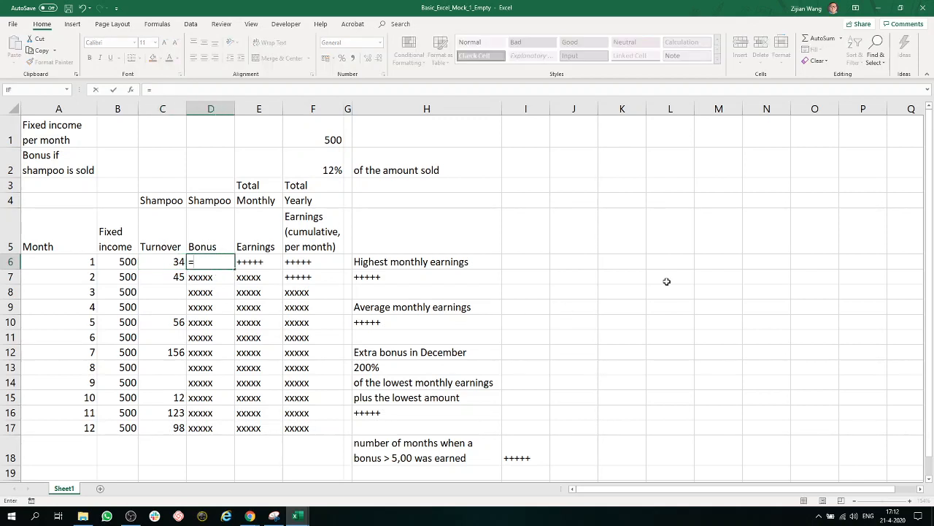
left_click(177, 261)
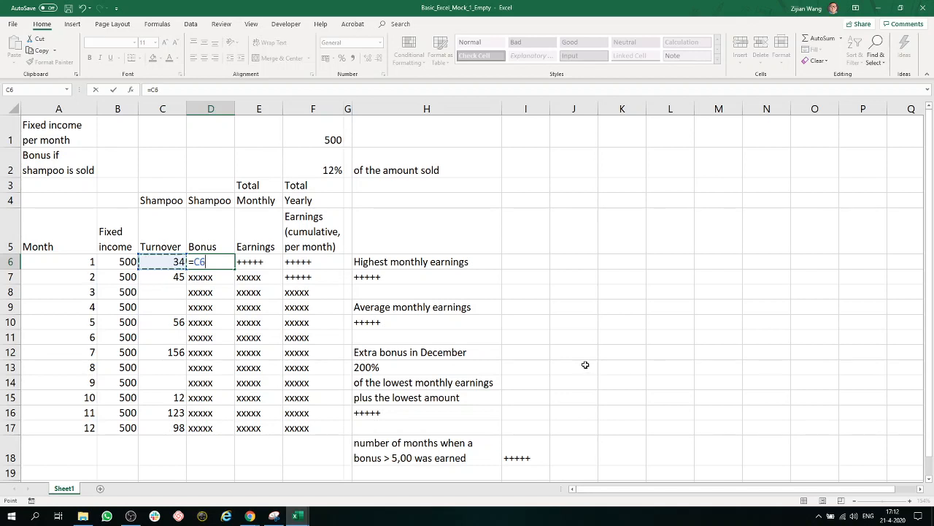
type("*")
left_click(329, 170)
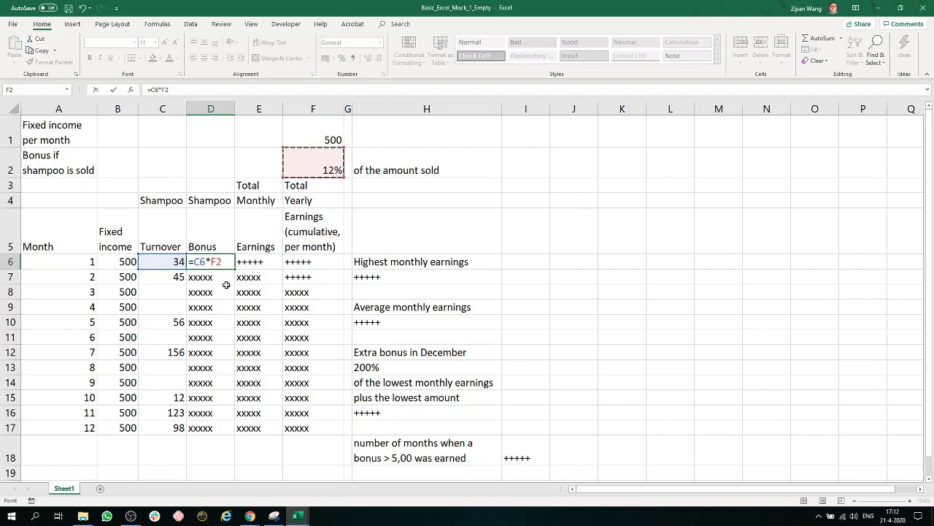
- Lock the row of the bonus percentage reference so the D6 formula becomes =C6*F$2
left_click(216, 261)
key("F4")
key("F4")
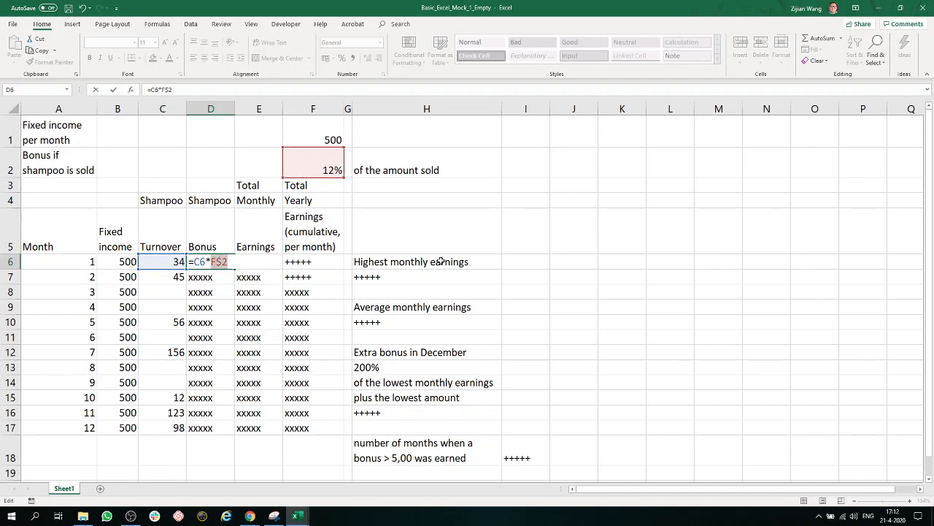
key("Return")
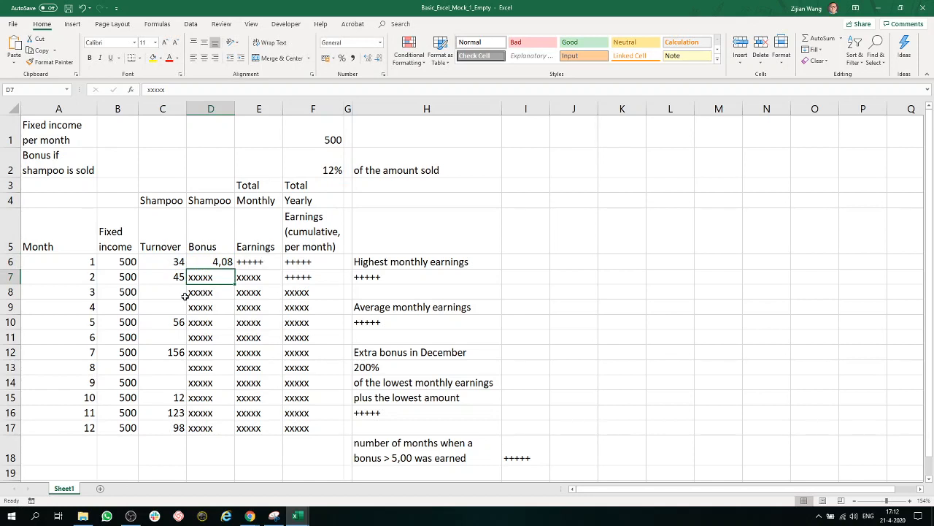
- Fill the bonus formula from D6 down to D17 and check the formula in D6
left_click(176, 292)
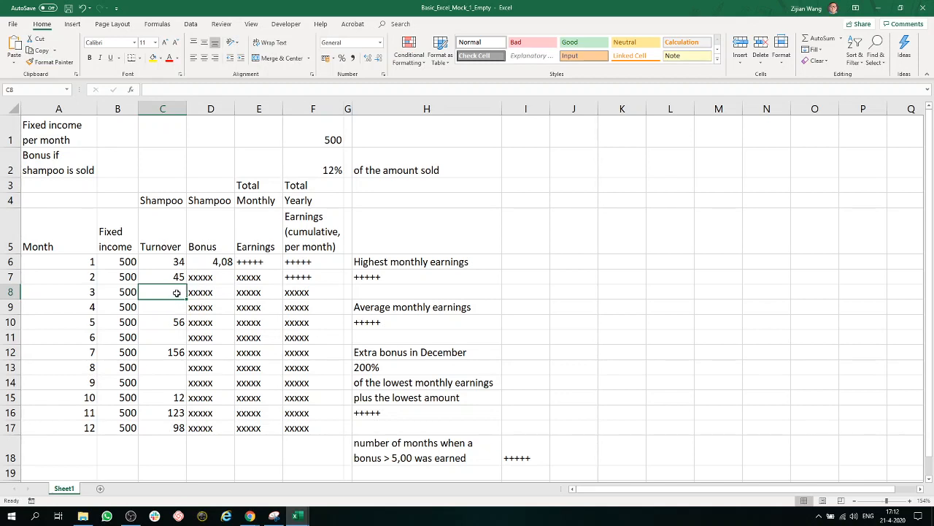
left_click(222, 264)
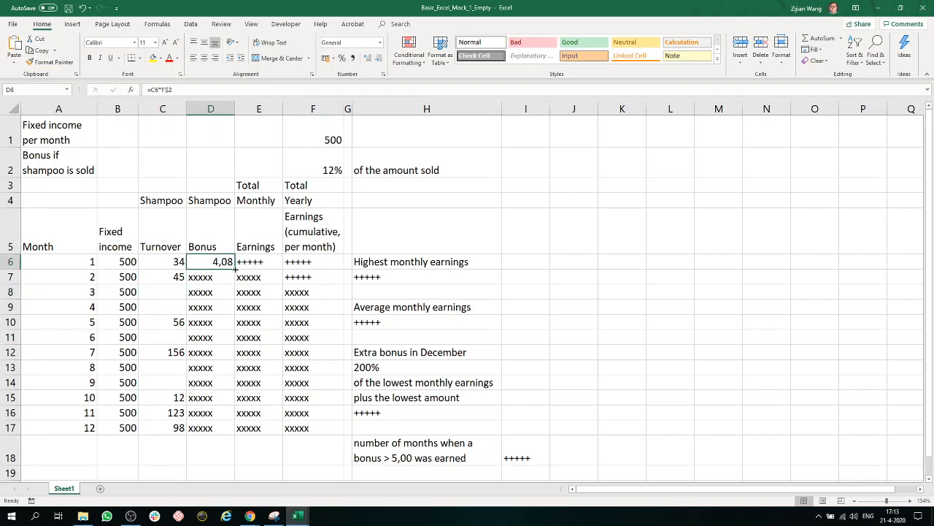
left_click_drag(234, 269, 235, 433)
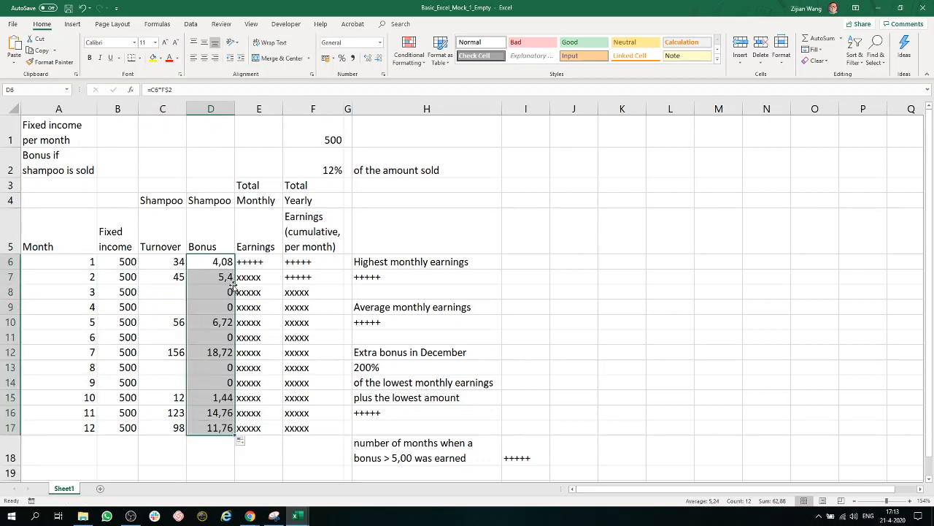
left_click(223, 264)
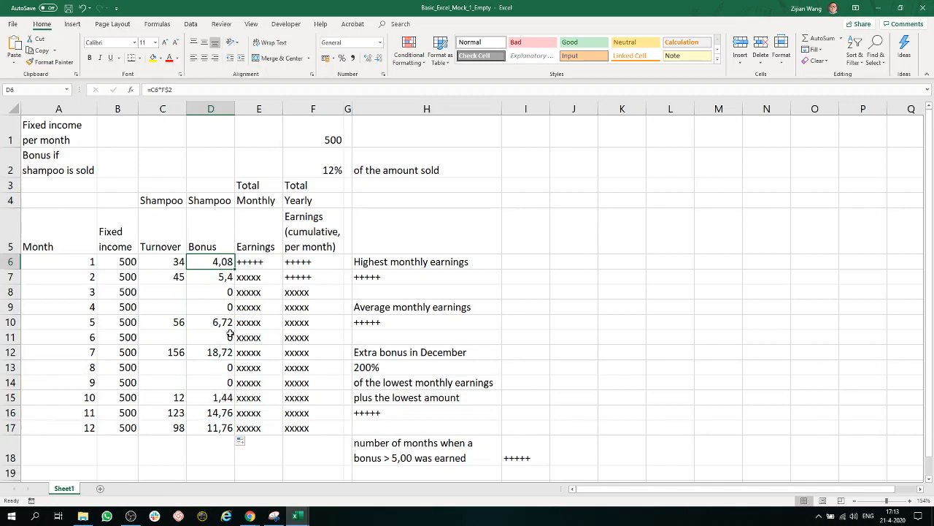
- Enter the formula =B6+D6 in E6 for the total monthly earnings and fill it down to E17
left_click(254, 262)
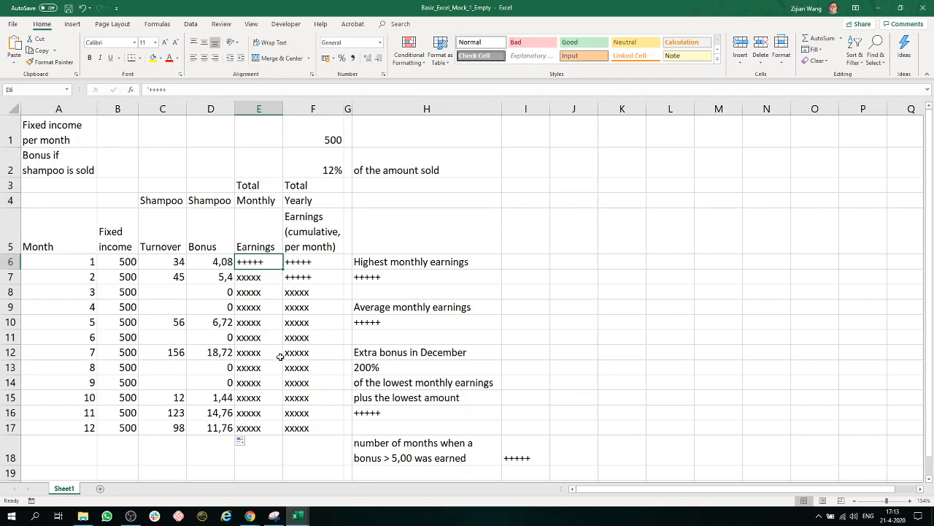
type("=")
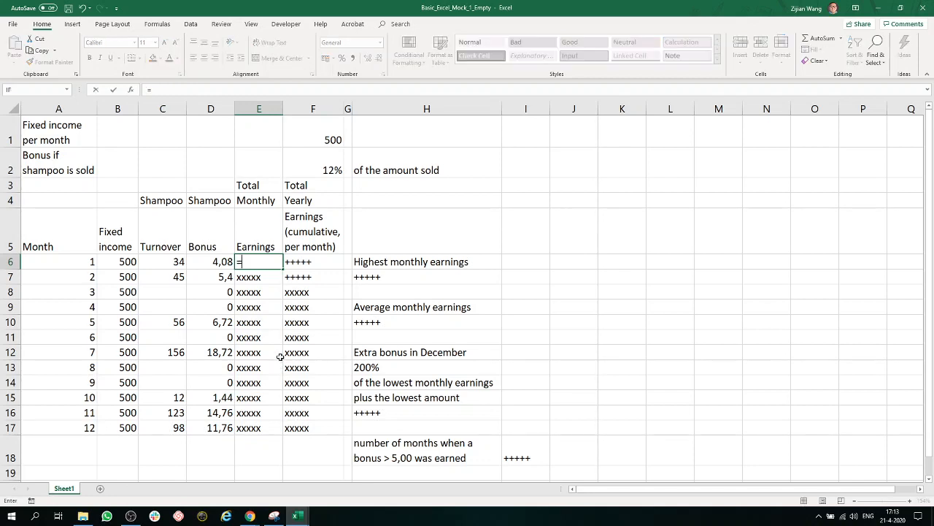
left_click(132, 261)
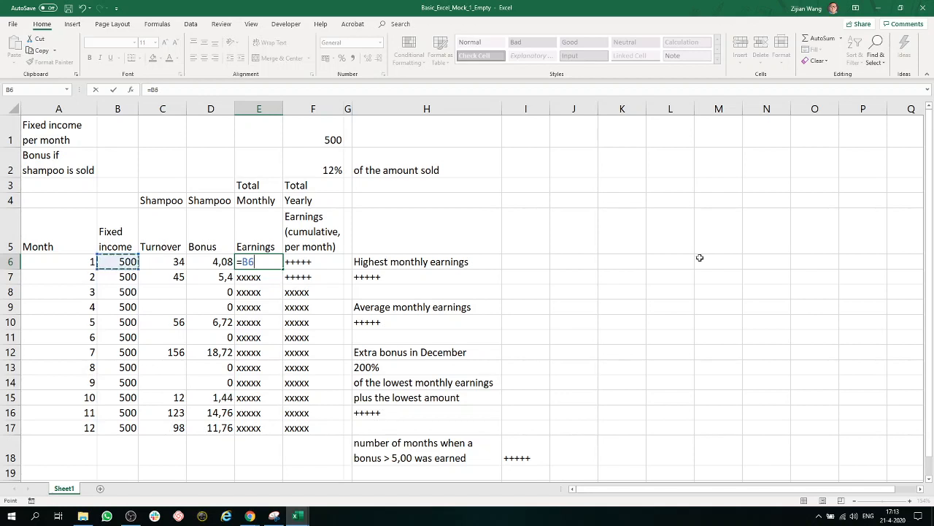
type("+")
left_click(216, 261)
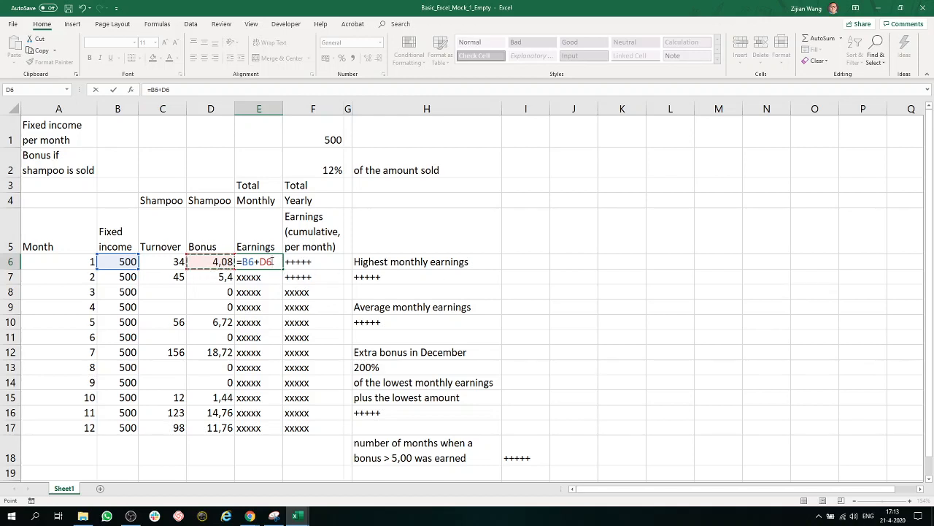
key("Return")
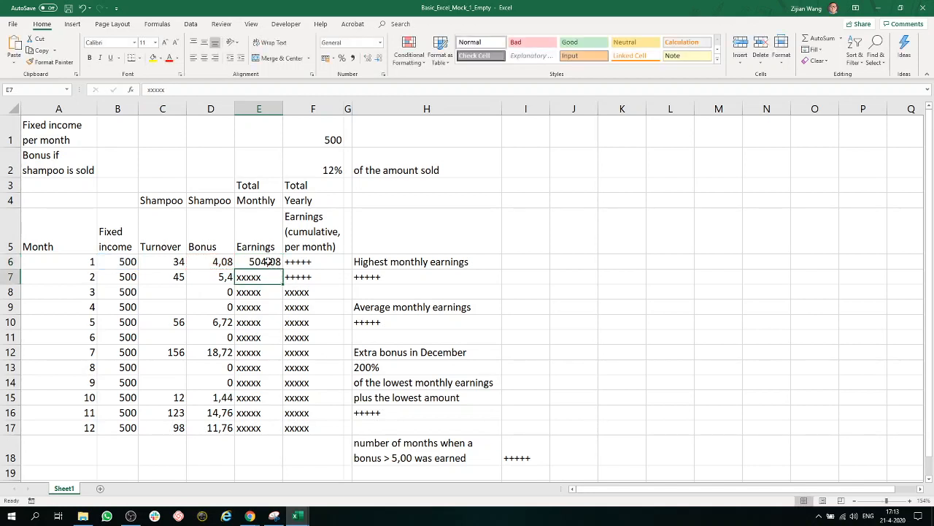
left_click(267, 261)
double_click(282, 269)
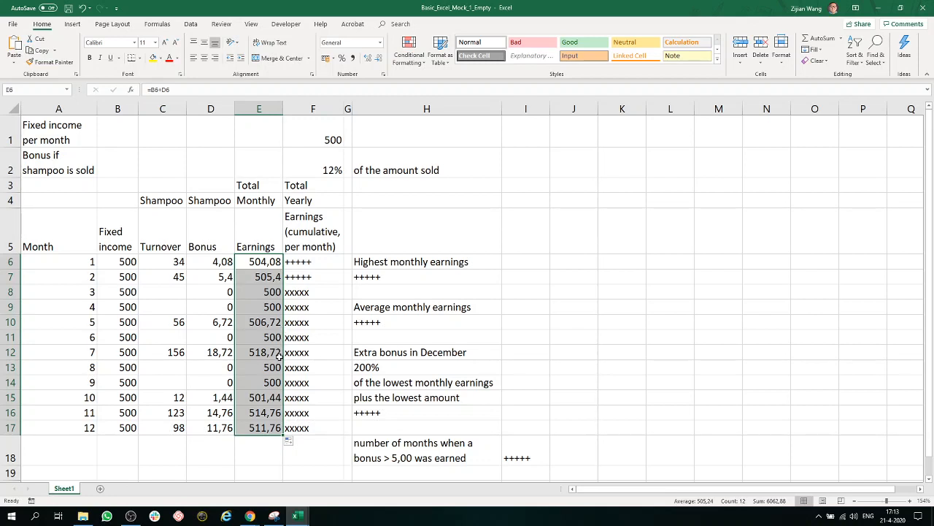
- Enter the formula =E6 in F6 to start the cumulative yearly earnings with the first month's earnings
left_click(315, 262)
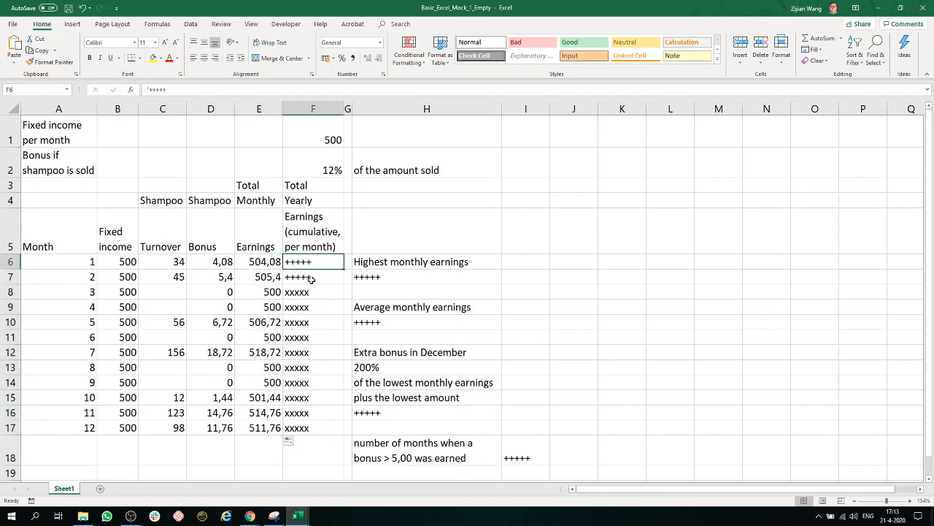
left_click_drag(330, 428, 29, 262)
left_click(334, 272)
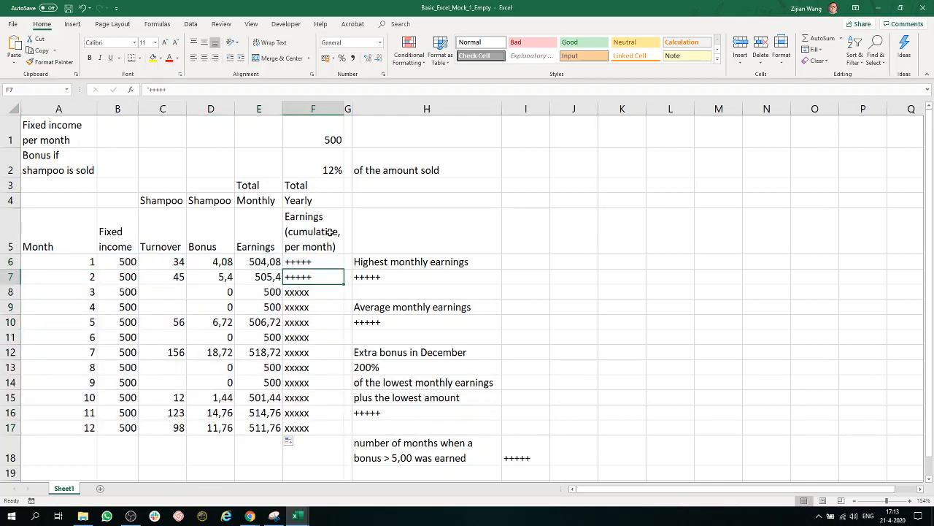
left_click(321, 261)
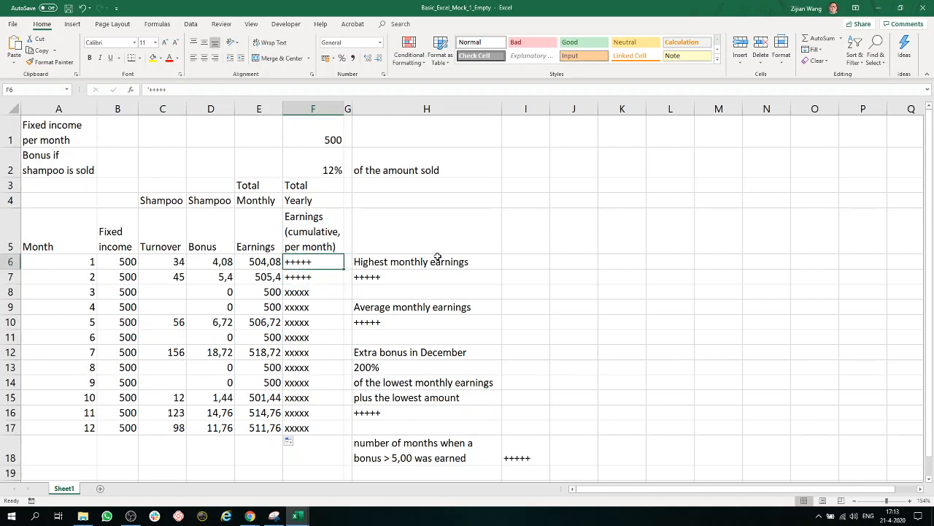
type("=")
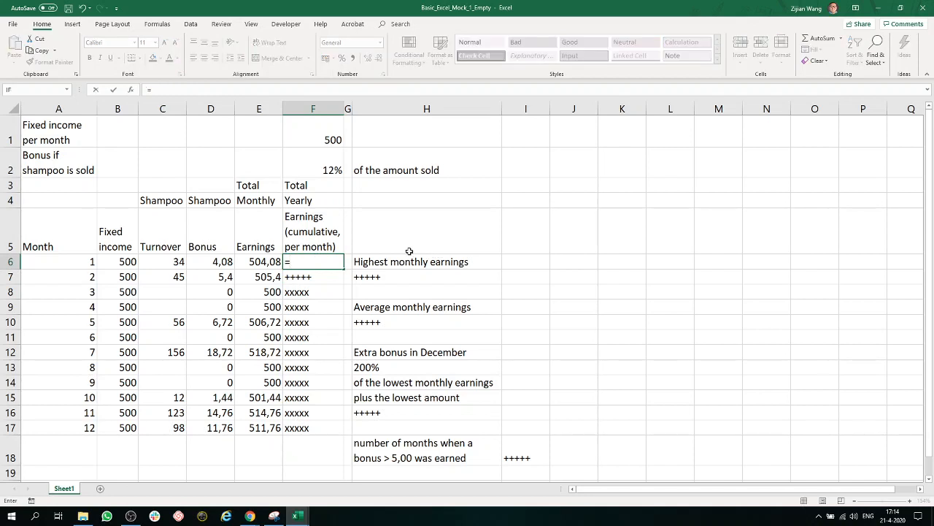
left_click(263, 264)
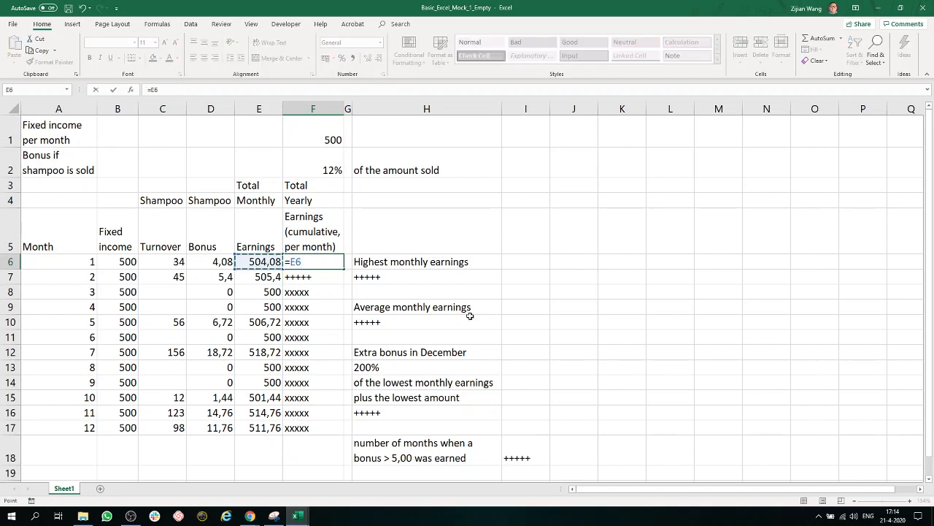
key("Return")
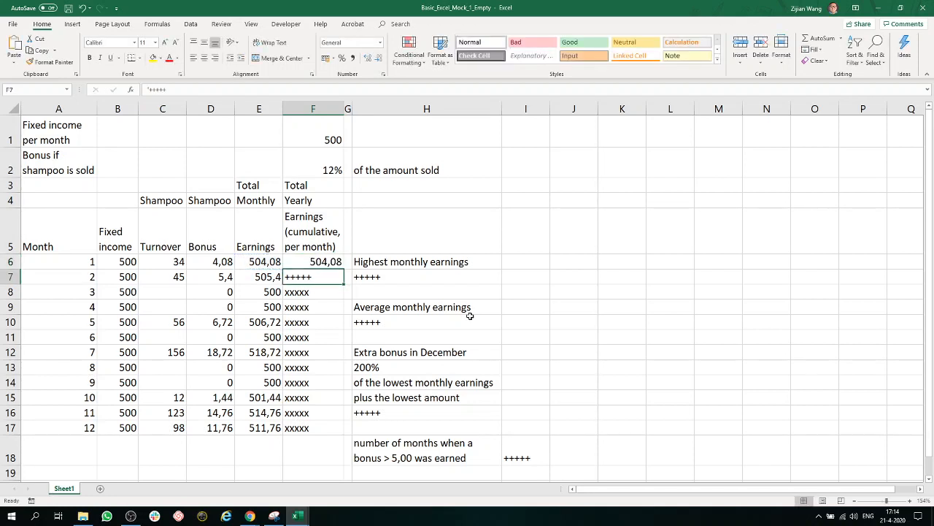
- Enter the formula =F6+E7 in F7 to add the second month's earnings to the cumulative total
type("=")
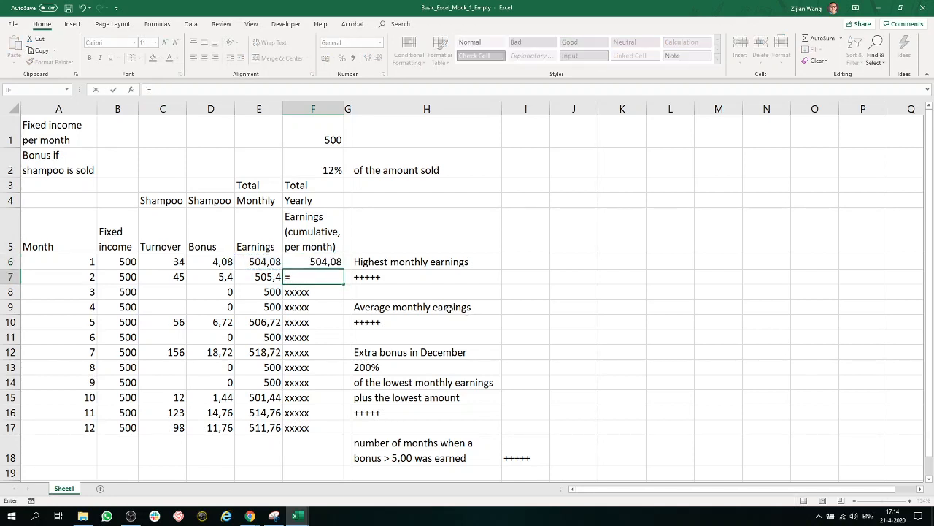
left_click(334, 262)
type("+")
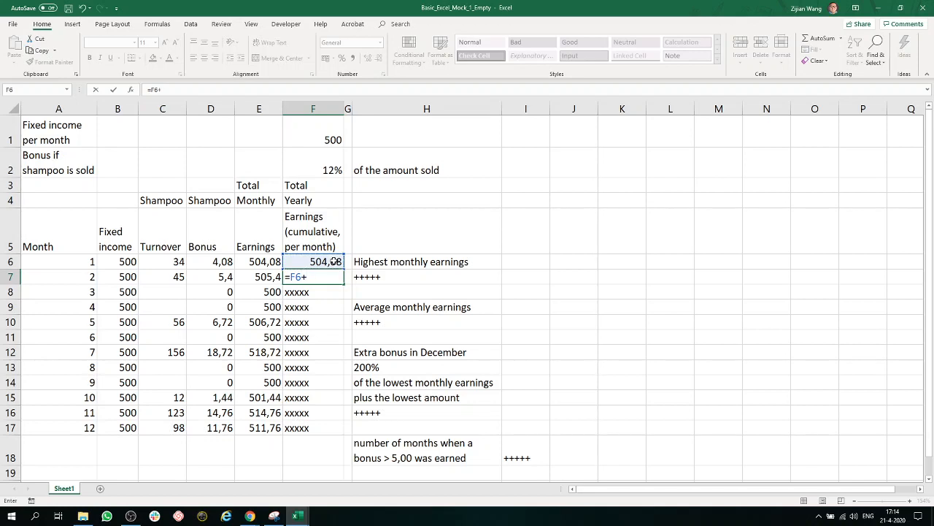
left_click(267, 278)
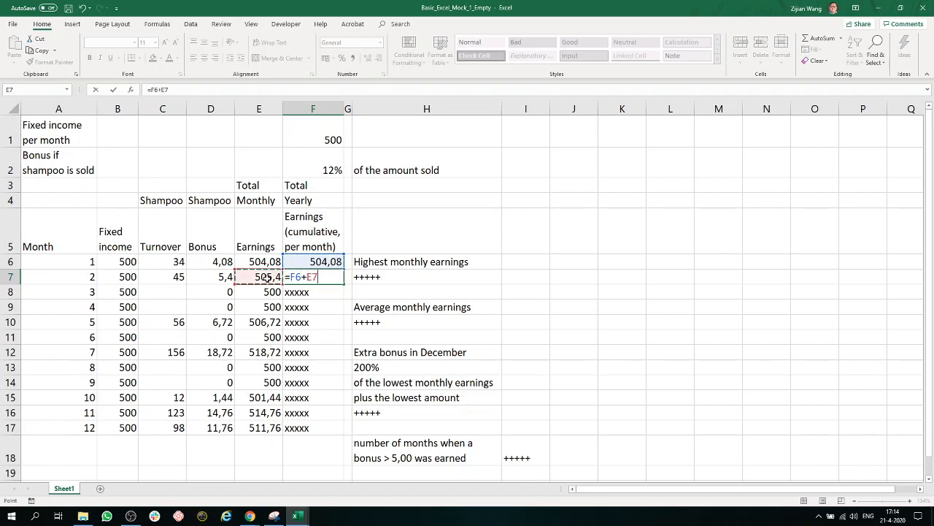
key("Return")
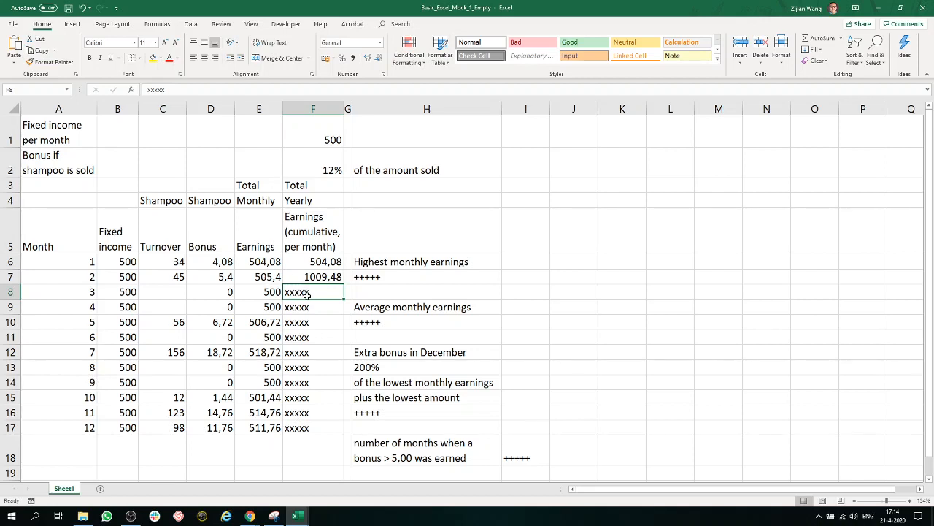
- Review the cumulative earnings formula in F7 and its references, and look at the third month's earnings in E8
left_click(313, 274)
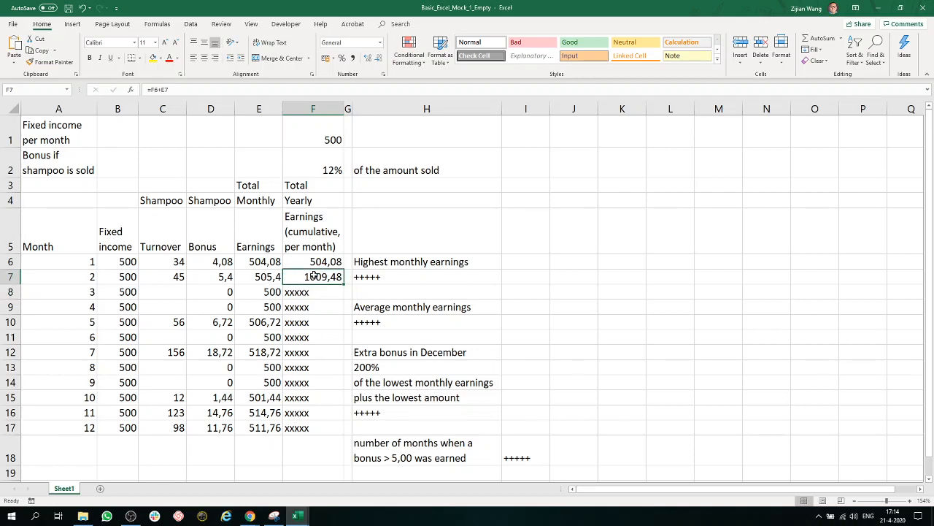
left_click(271, 292)
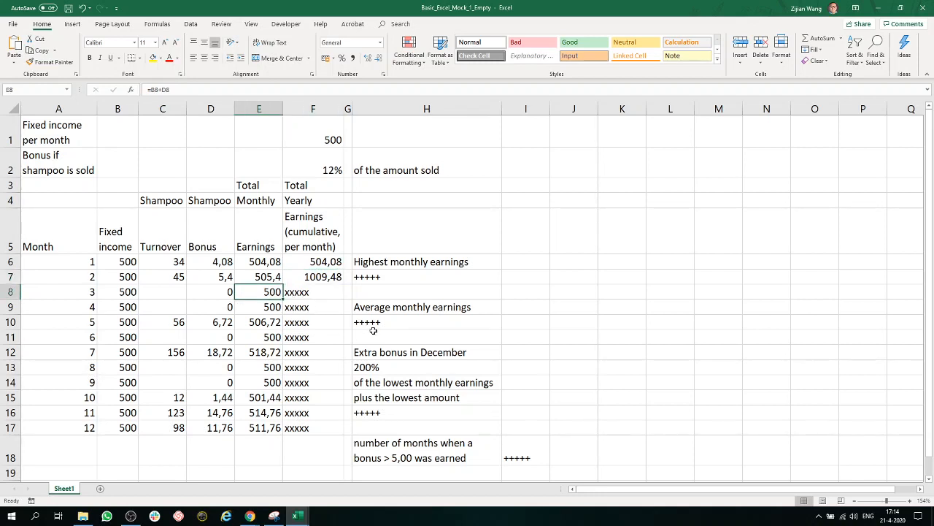
left_click(330, 278)
double_click(330, 278)
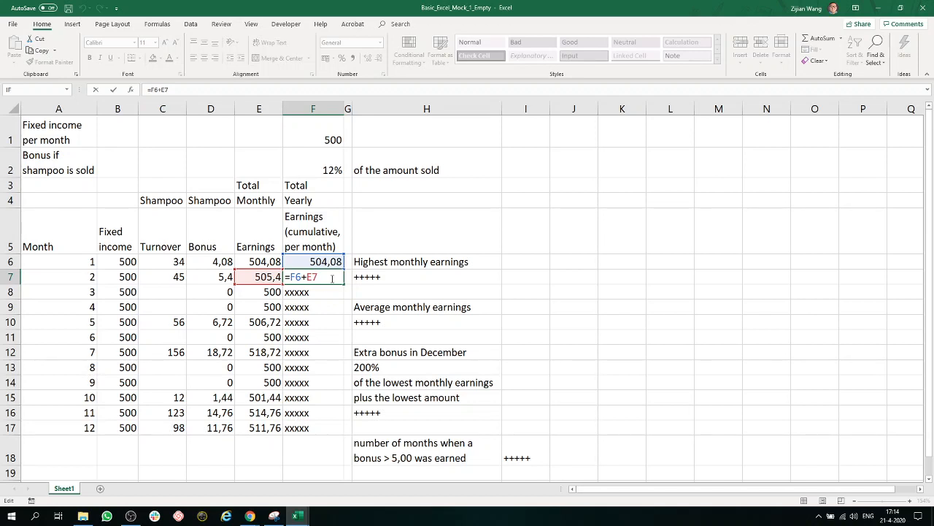
key("Return")
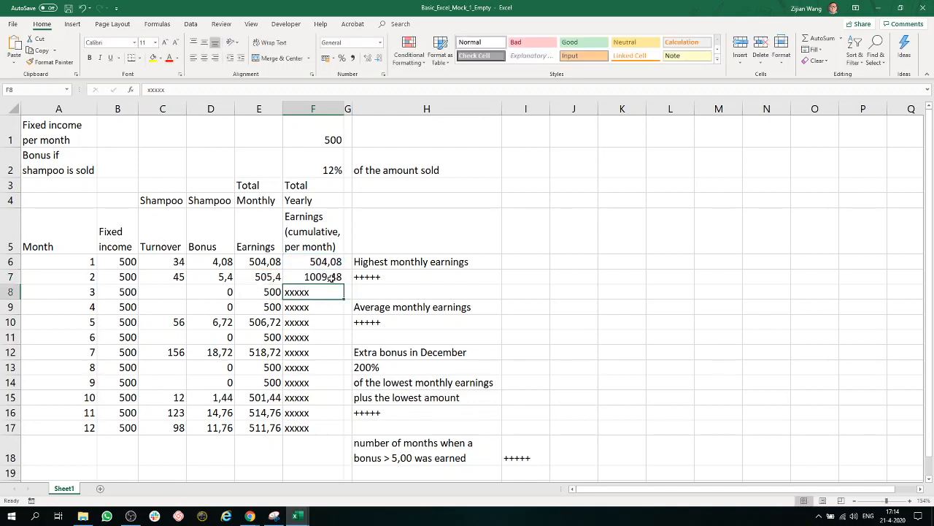
left_click(331, 277)
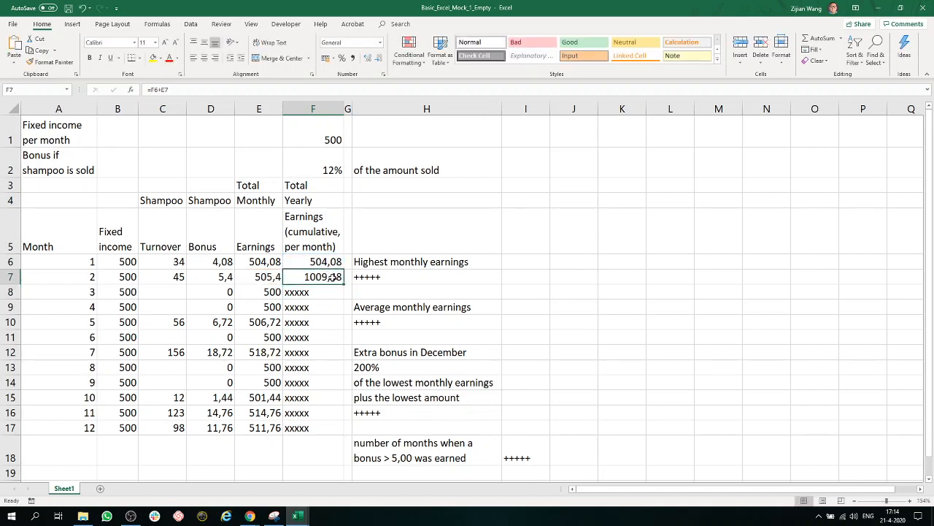
left_click(267, 293)
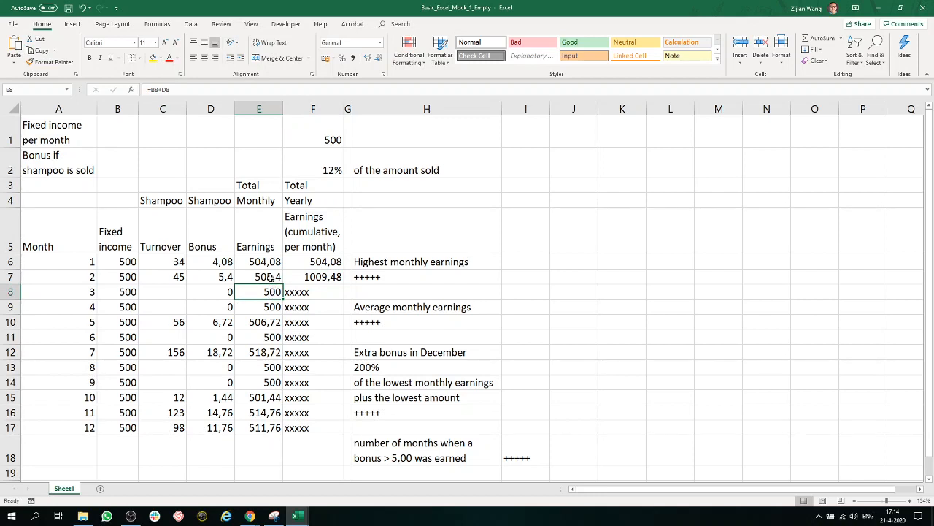
- Check how the cumulative total is built, and fill the formula in F7 down to F17
left_click(304, 263)
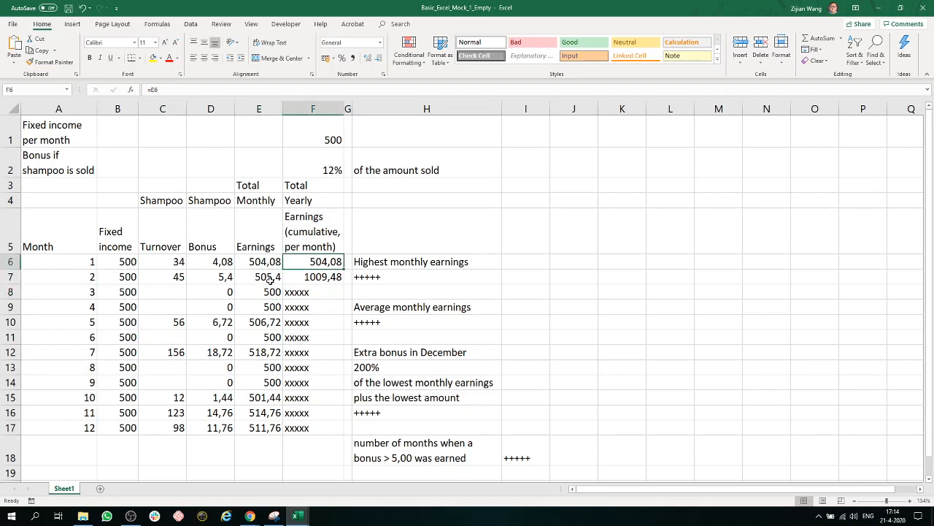
left_click(270, 279)
left_click(299, 262)
left_click(272, 279)
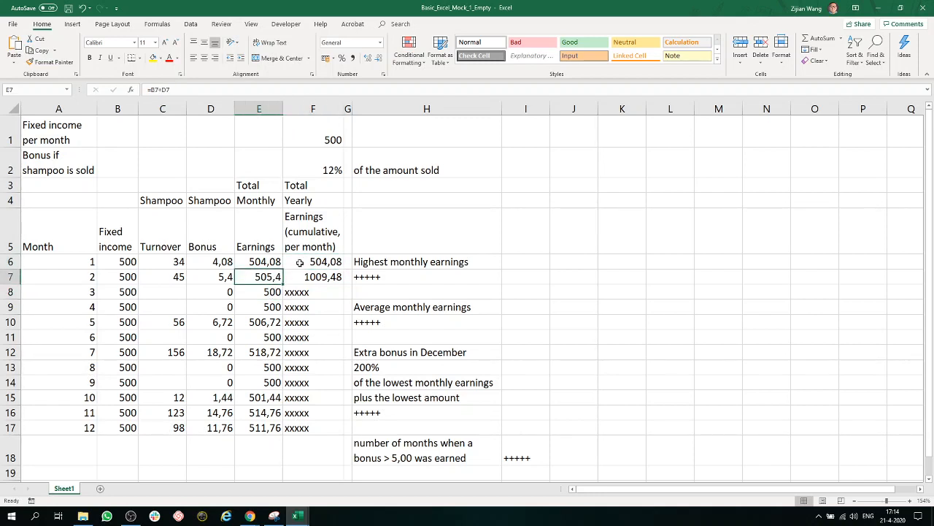
left_click(314, 276)
left_click(274, 291)
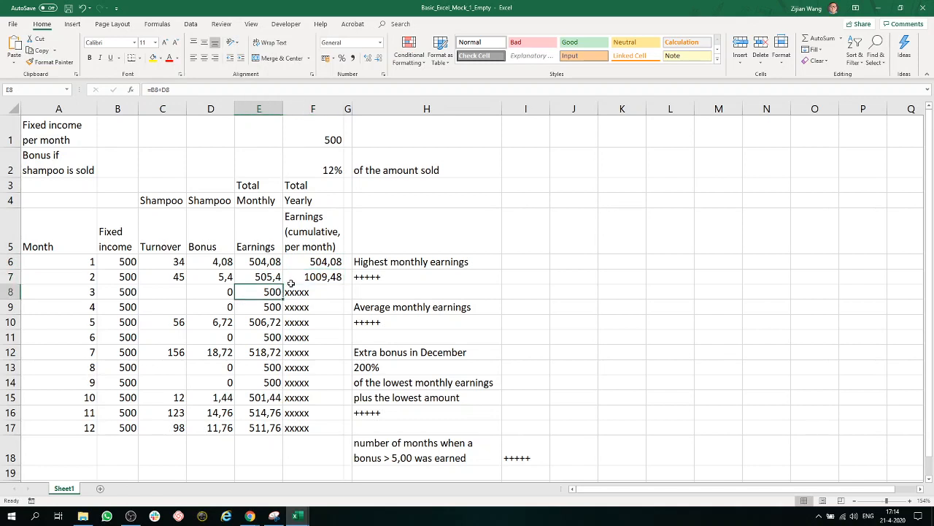
left_click(330, 275)
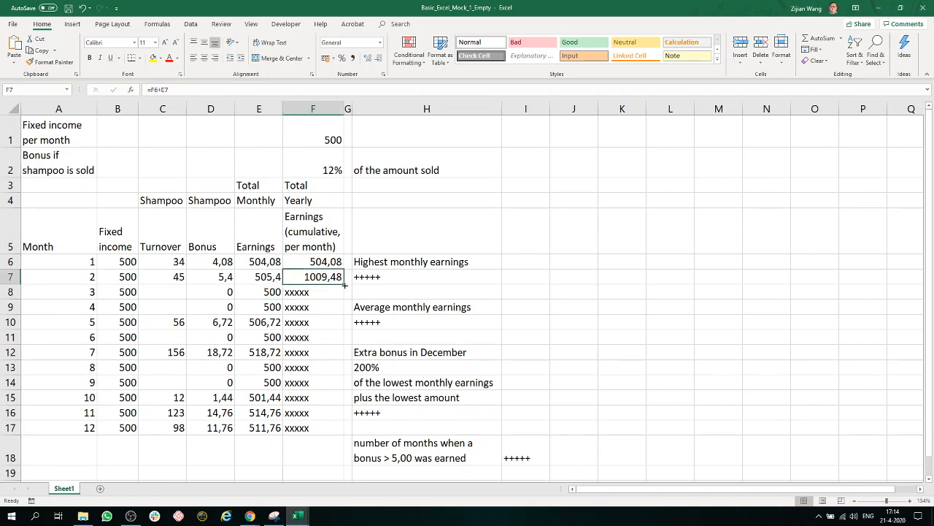
left_click_drag(343, 285, 339, 427)
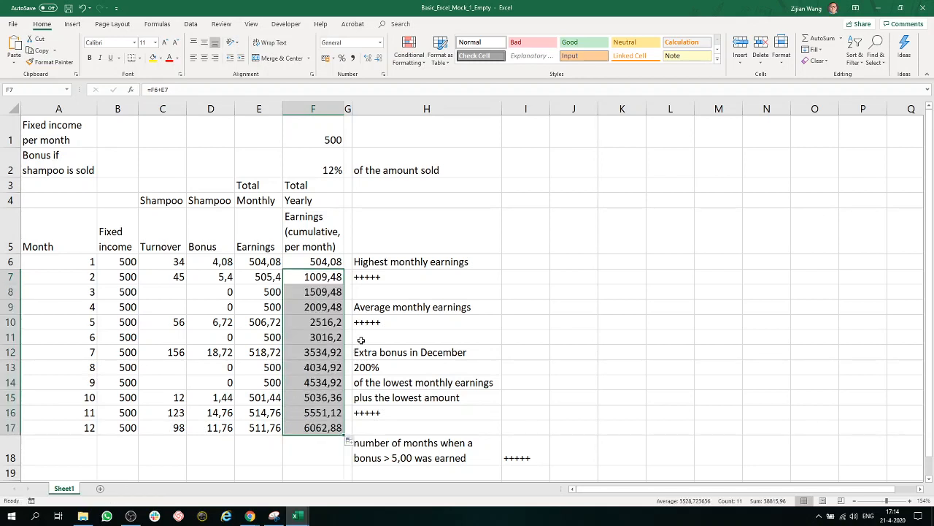
- Enter the formula =MAX(E6:E17) in H7 for the highest monthly earnings
left_click(365, 323)
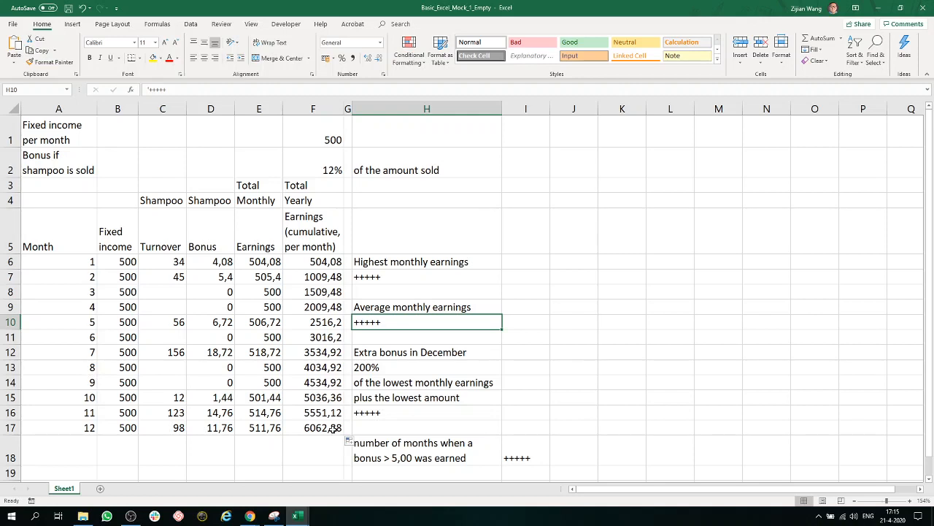
left_click_drag(331, 427, 18, 262)
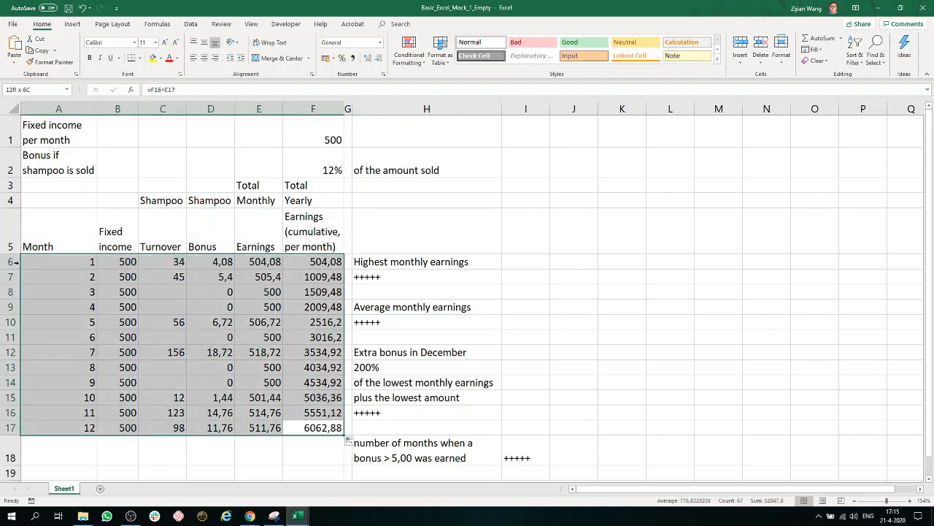
left_click(374, 276)
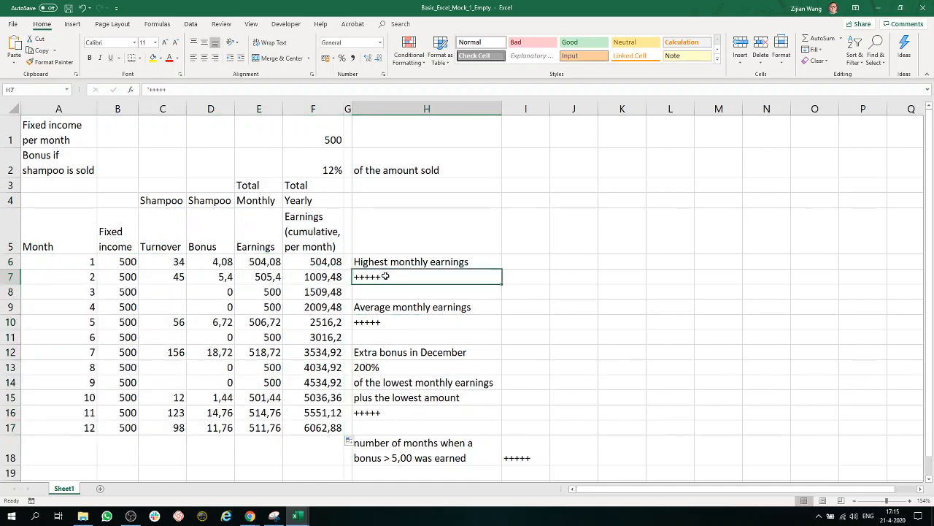
scroll(527, 283, "down", 1)
scroll(528, 295, "up", 1)
type("=max")
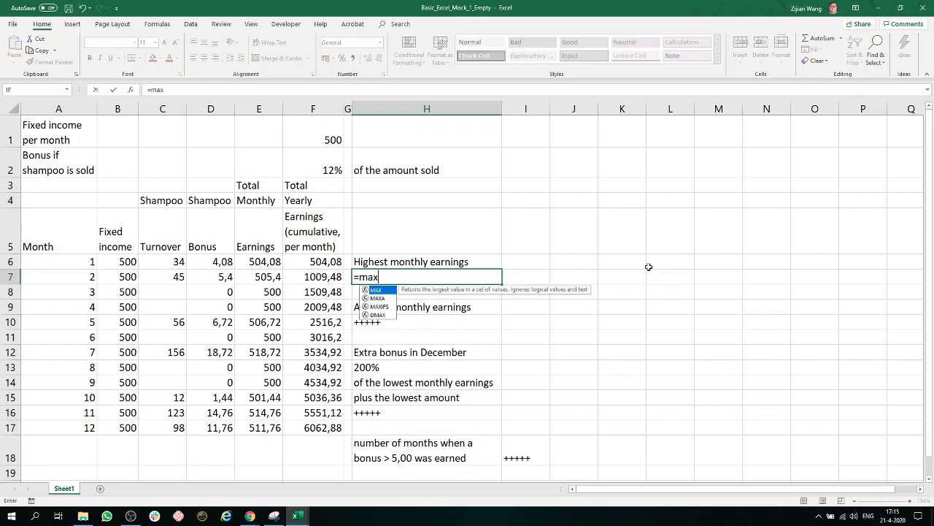
type("(")
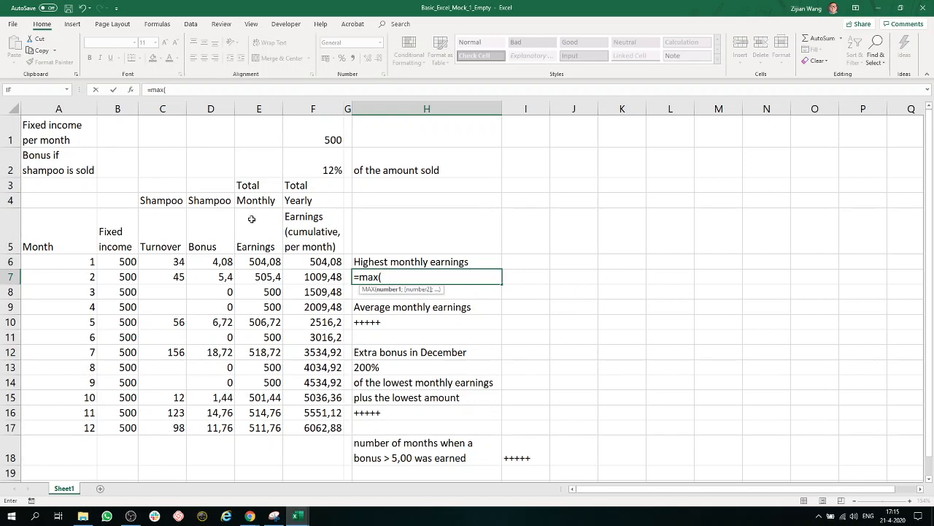
left_click_drag(258, 261, 258, 426)
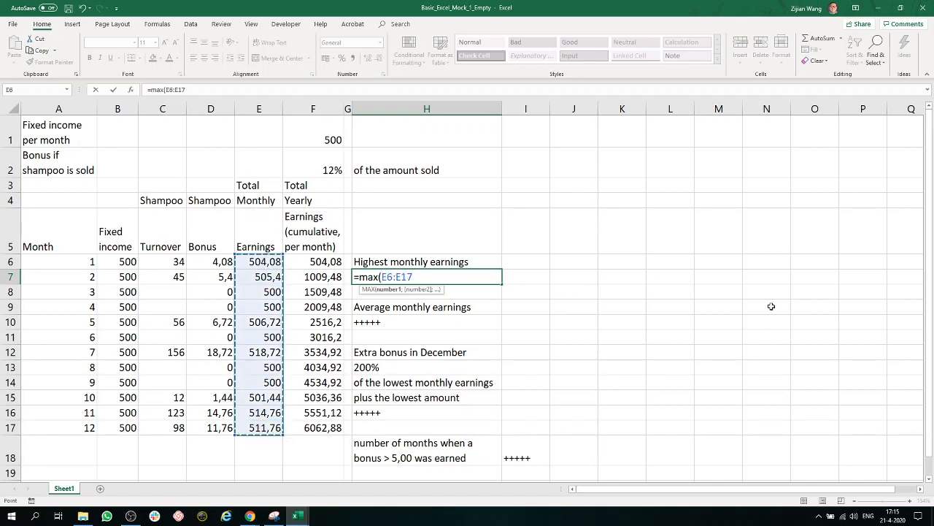
type(")")
key("Return")
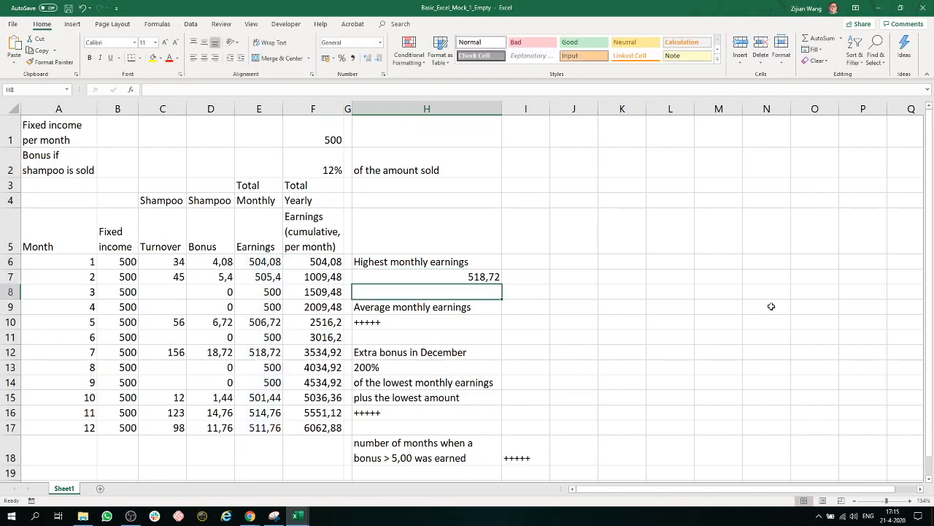
- Enter the formula =AVERAGE(E6:E17) in H10 for the average monthly earnings
left_click(478, 323)
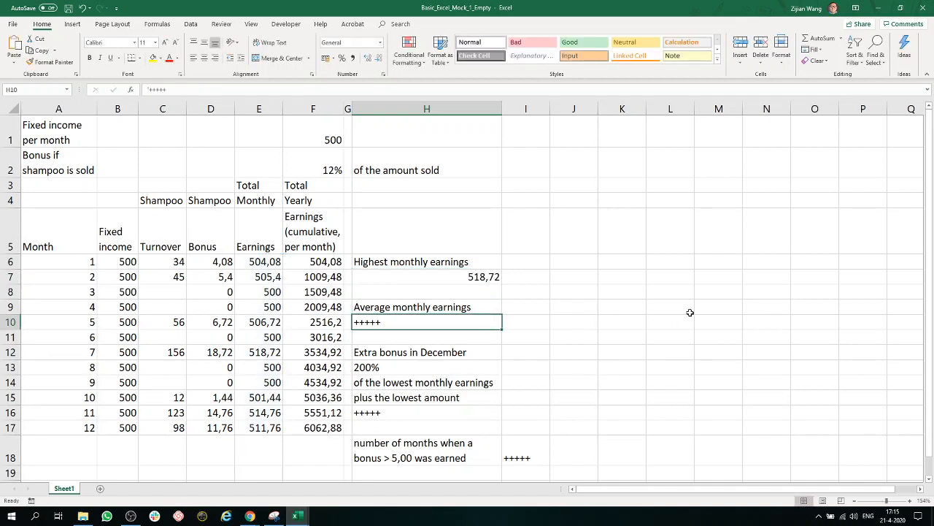
type("=ave")
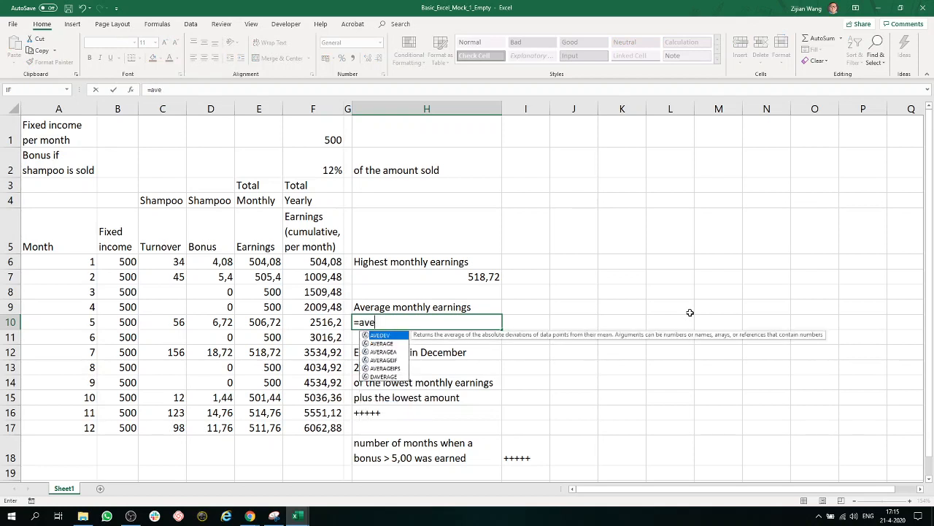
type("rage")
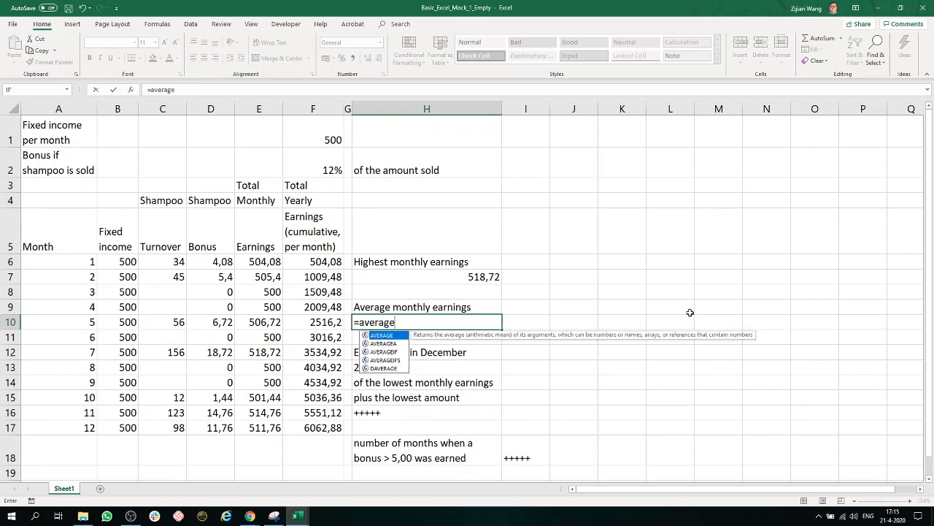
type("(")
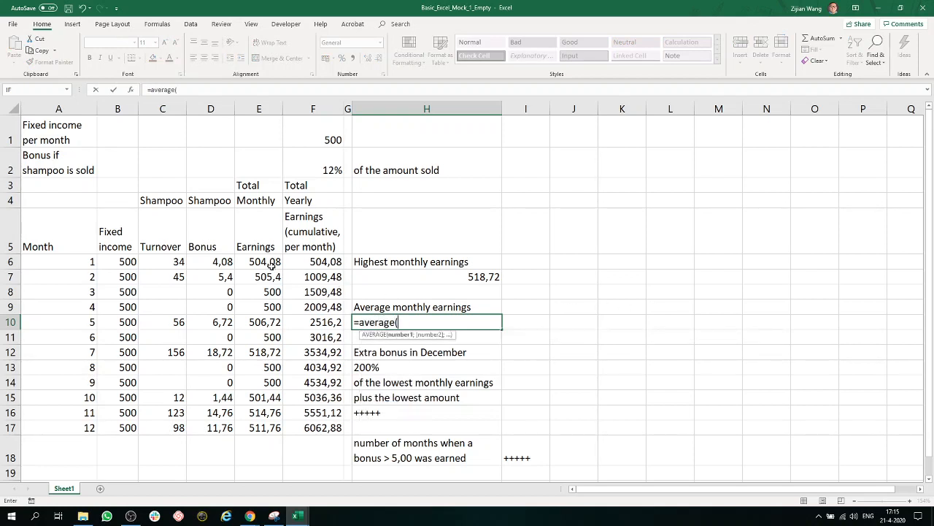
left_click_drag(269, 261, 265, 431)
type(")")
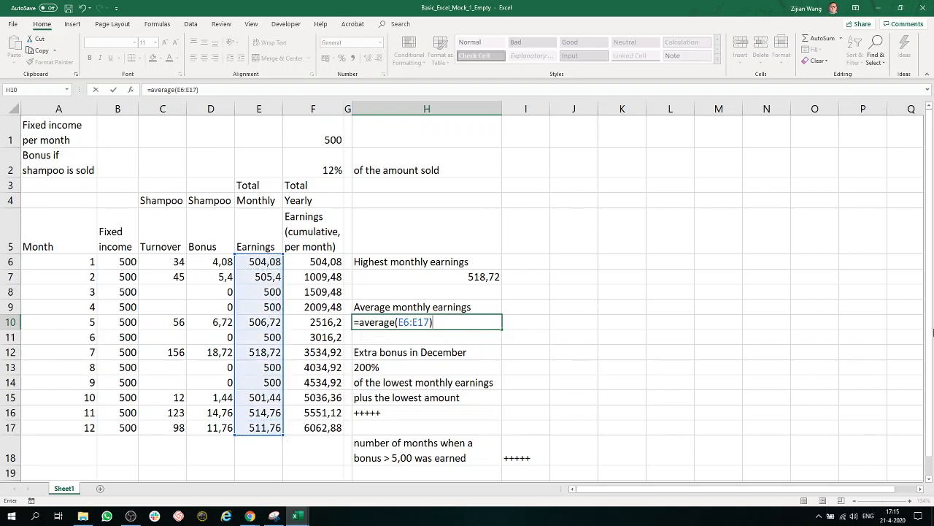
key("Return")
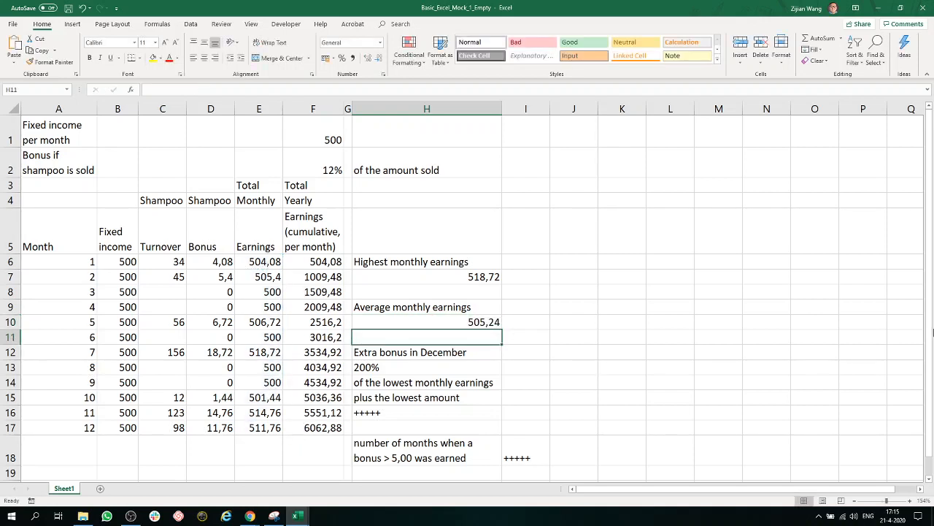
- Review the December extra bonus conditions in H12:H15 and the highest monthly earnings formula in H7
scroll(772, 276, "down", 1)
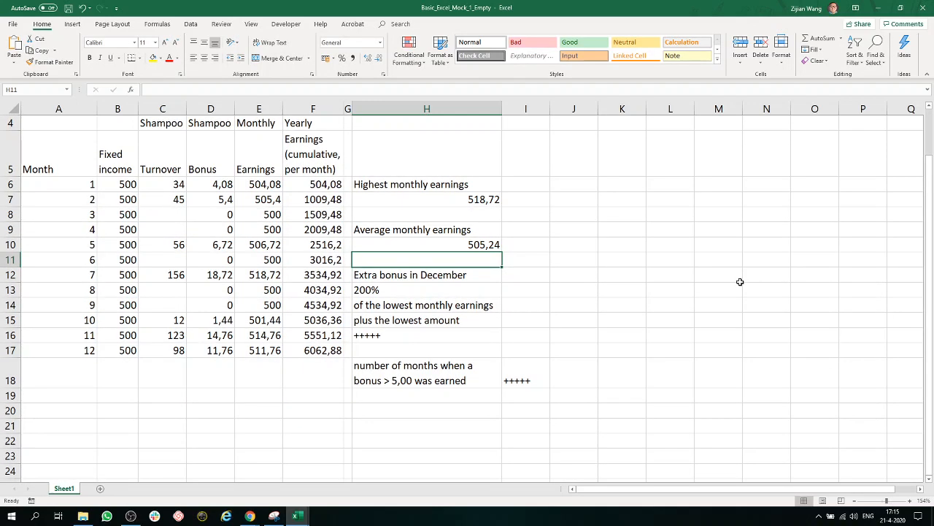
left_click(428, 283)
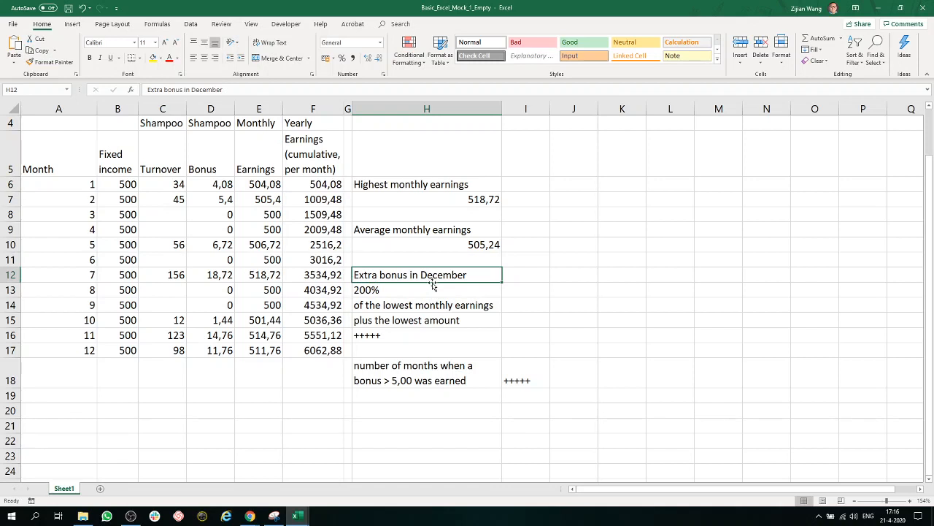
left_click(425, 295)
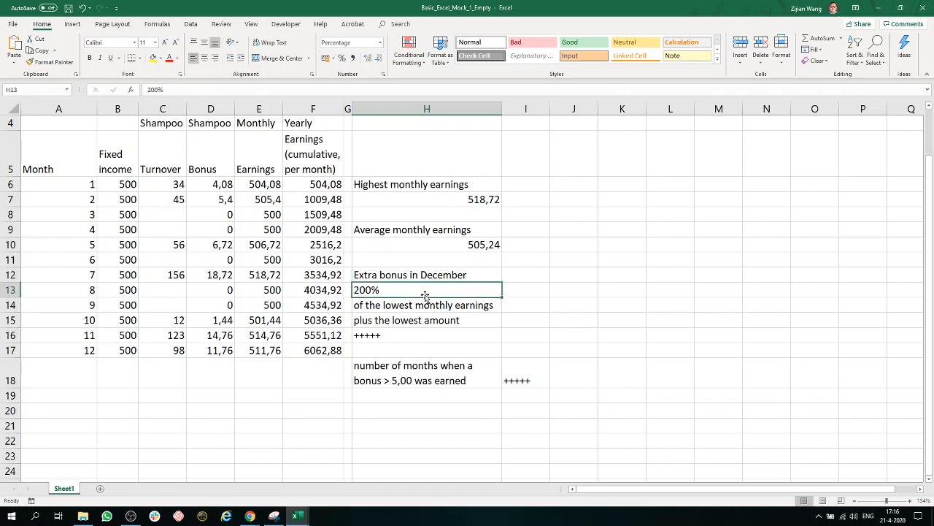
left_click(423, 305)
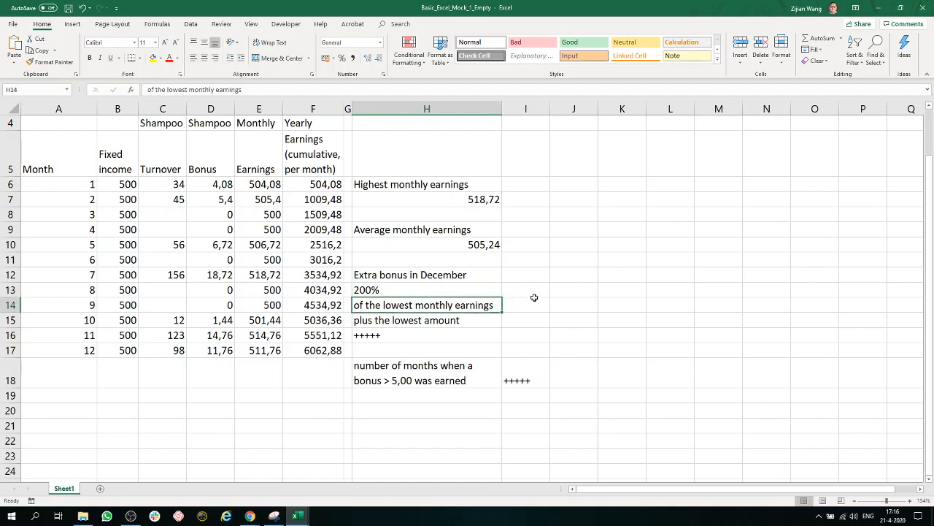
left_click(442, 322)
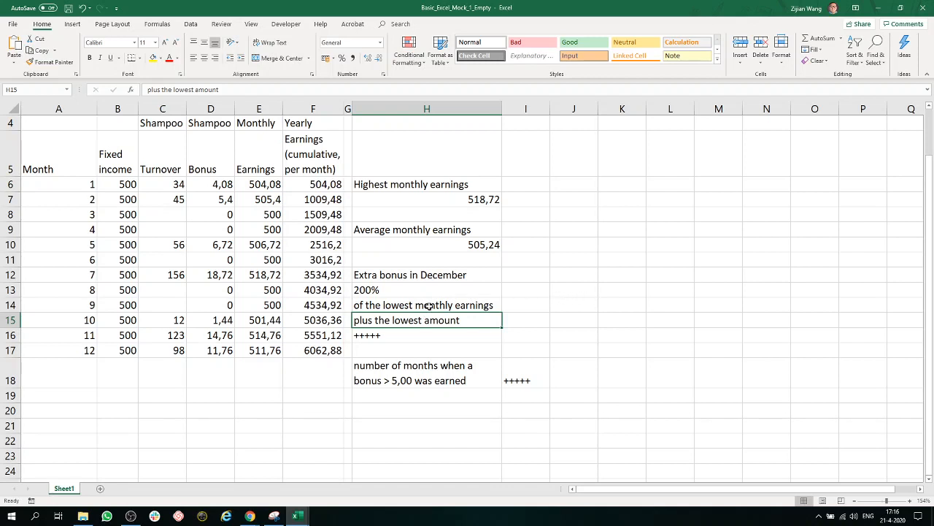
left_click(434, 188)
left_click(440, 200)
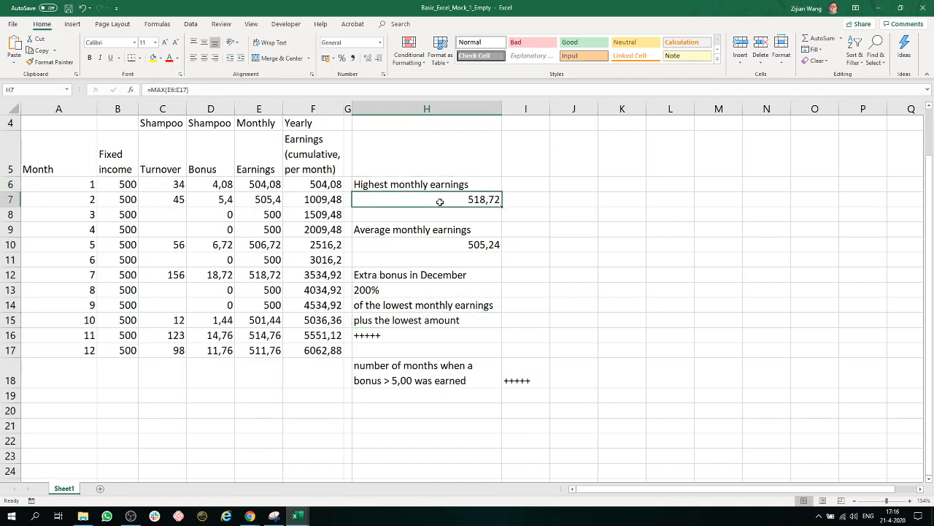
double_click(440, 202)
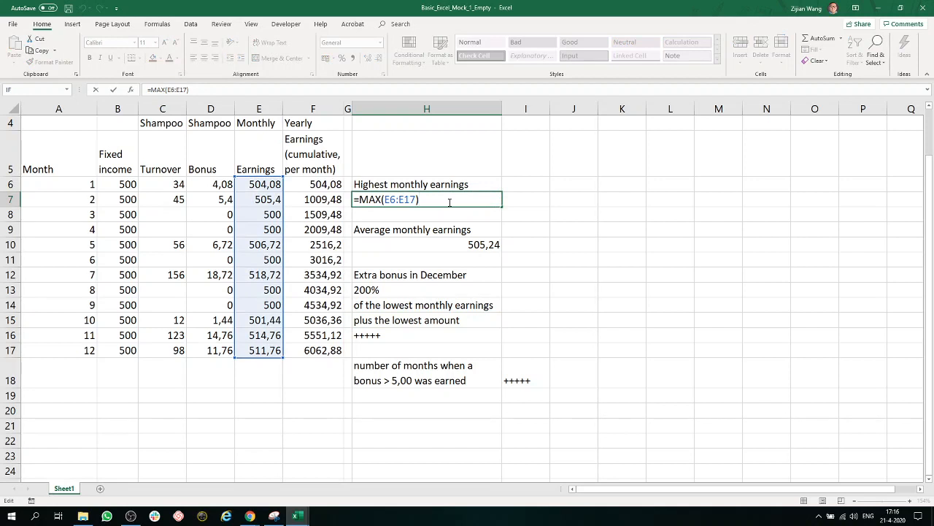
key("Return")
- Replace the placeholder in H16 with the formula =MIN(E6:E17) for the lowest monthly earnings
double_click(432, 337)
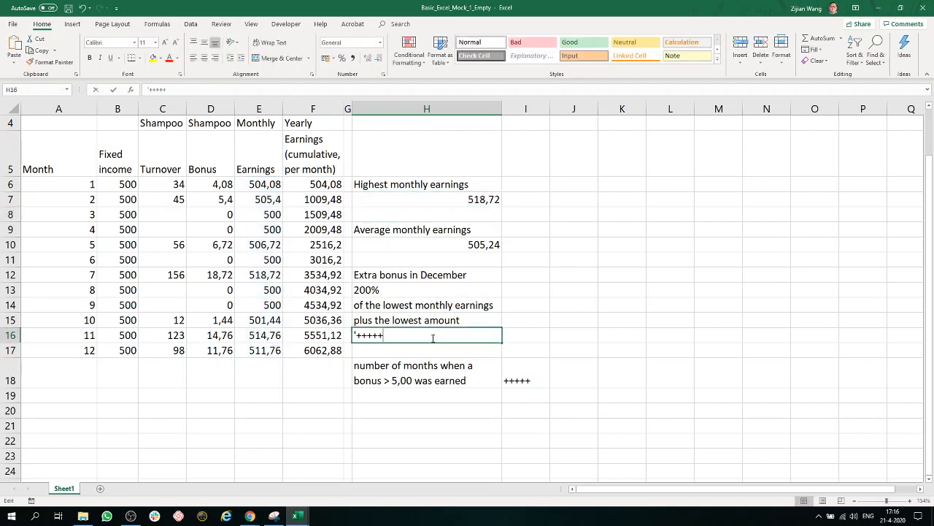
key("shift+Home")
type("min")
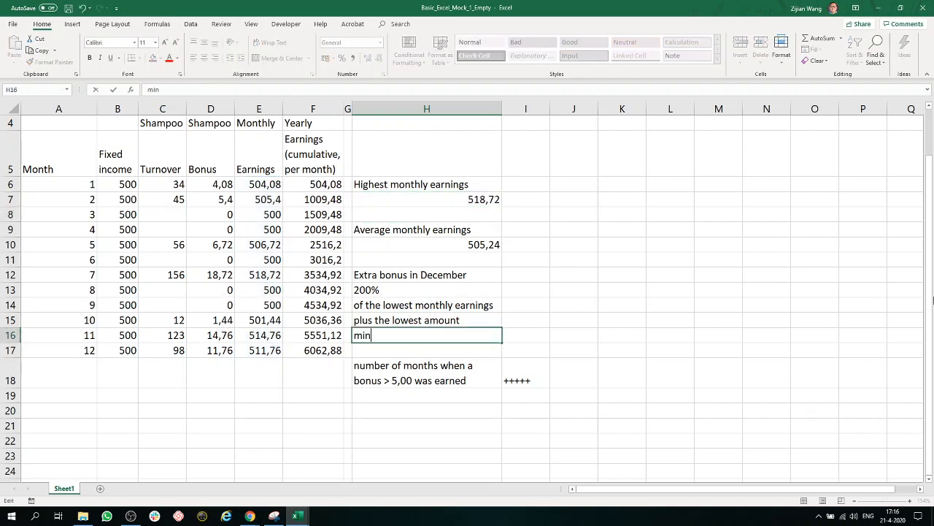
key("BackSpace")
key("BackSpace")
key("BackSpace")
type("=min(")
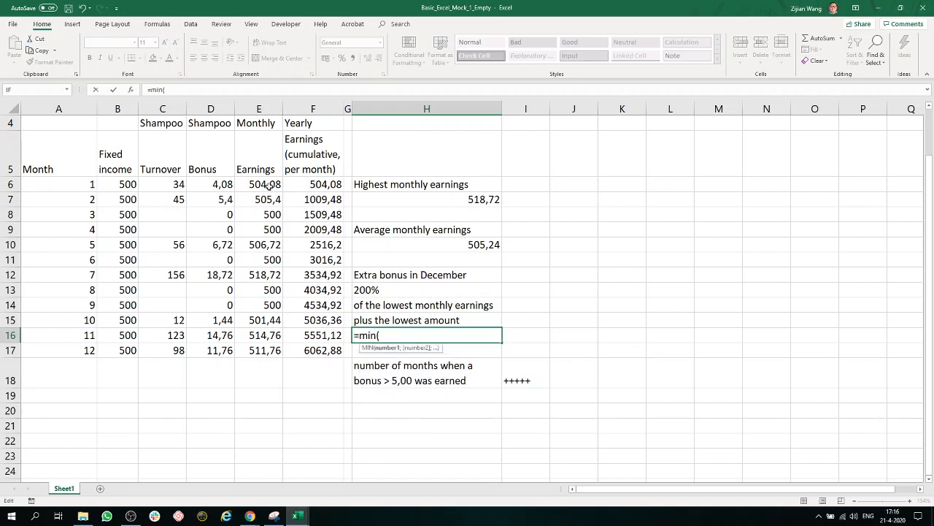
left_click_drag(252, 184, 249, 351)
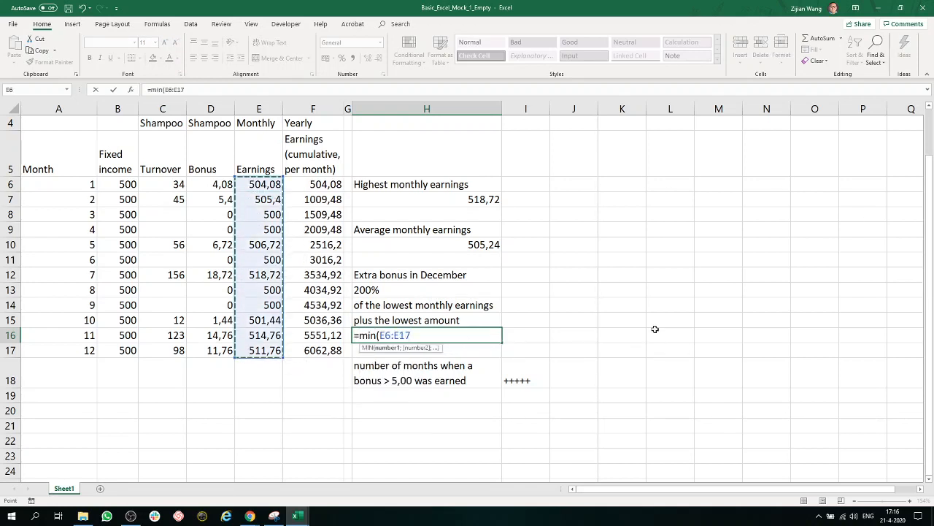
type(")")
key("Return")
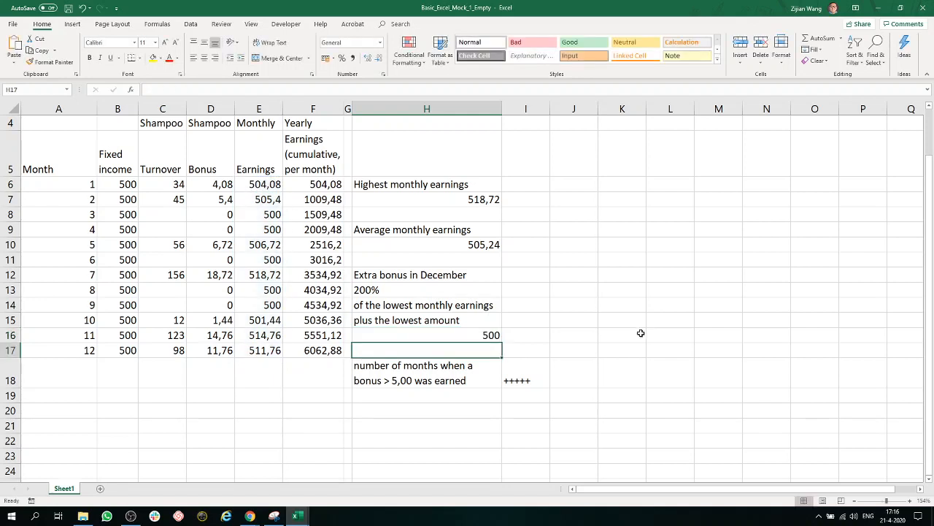
- Extend the formula in H16 to multiply the lowest monthly earnings by the percentage in H13
left_click(489, 336)
double_click(489, 335)
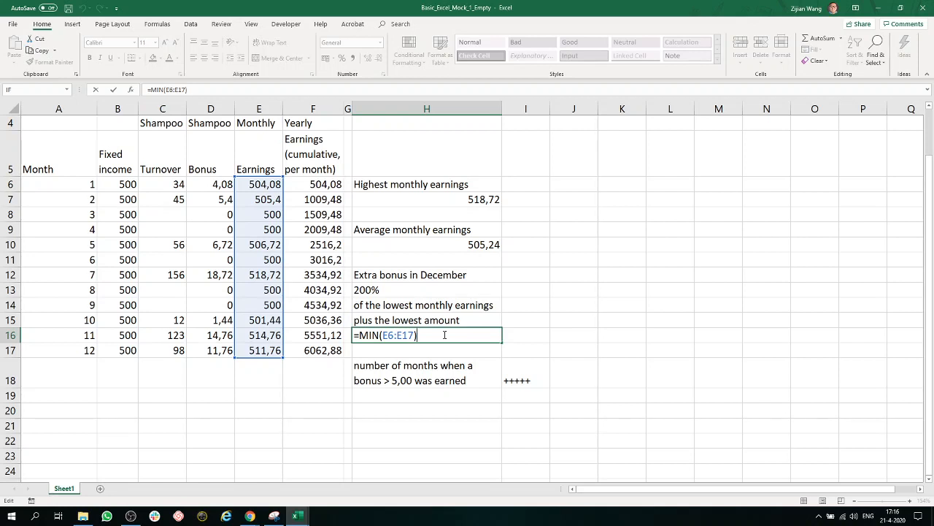
type("*")
left_click(422, 289)
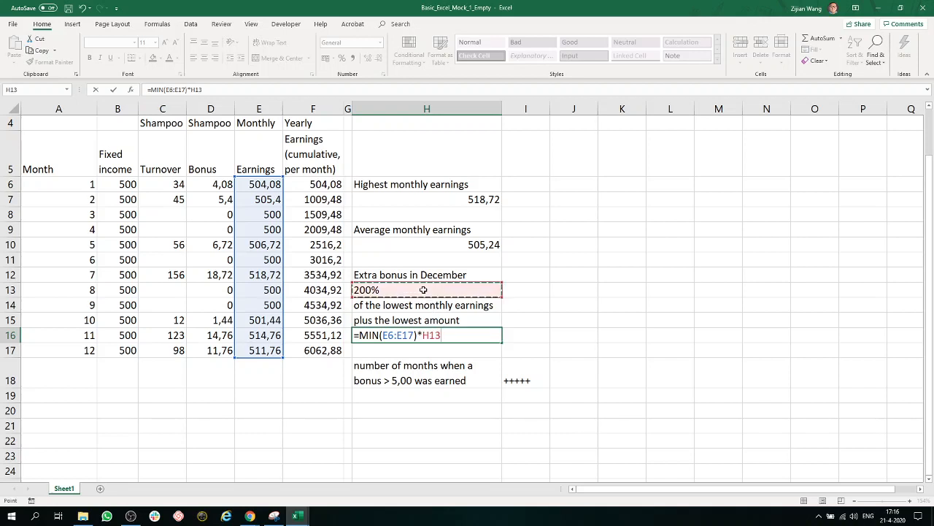
- Try the literal 200% as multiplier in the H16 formula, and restore the reference to H13
key("BackSpace")
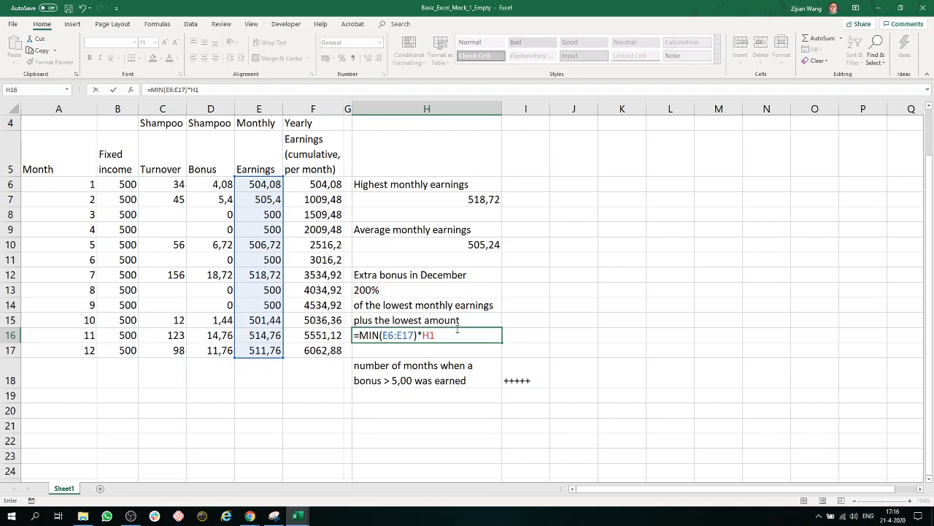
key("BackSpace")
key("BackSpace")
type("200%")
key("BackSpace")
key("BackSpace")
key("BackSpace")
left_click(423, 291)
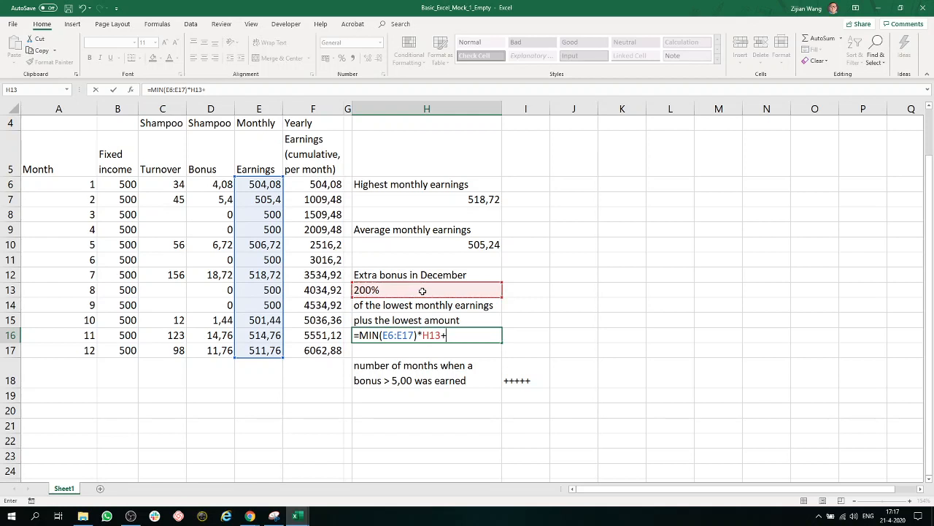
- Complete the December bonus formula in H16 by adding the lowest monthly earnings, giving =MIN(E6:E17)*H13+MIN(E6:E17)
type("min")
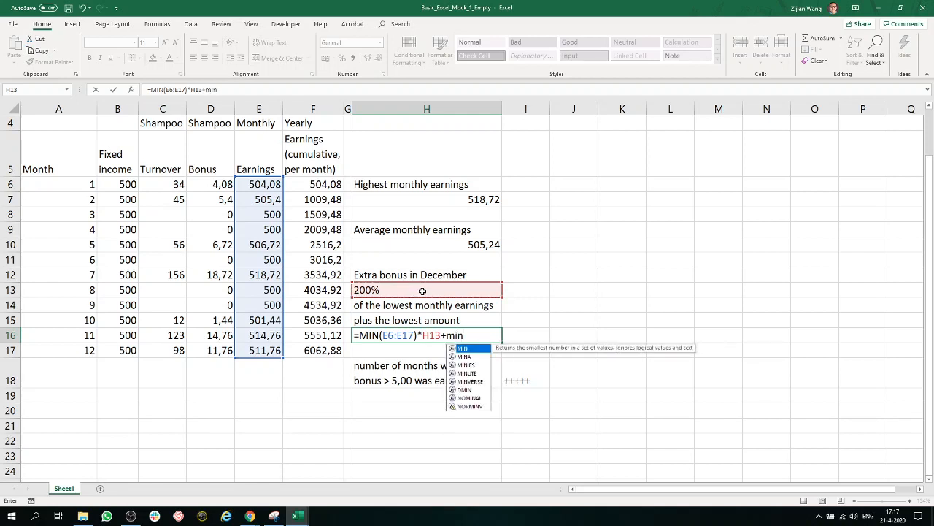
type("(")
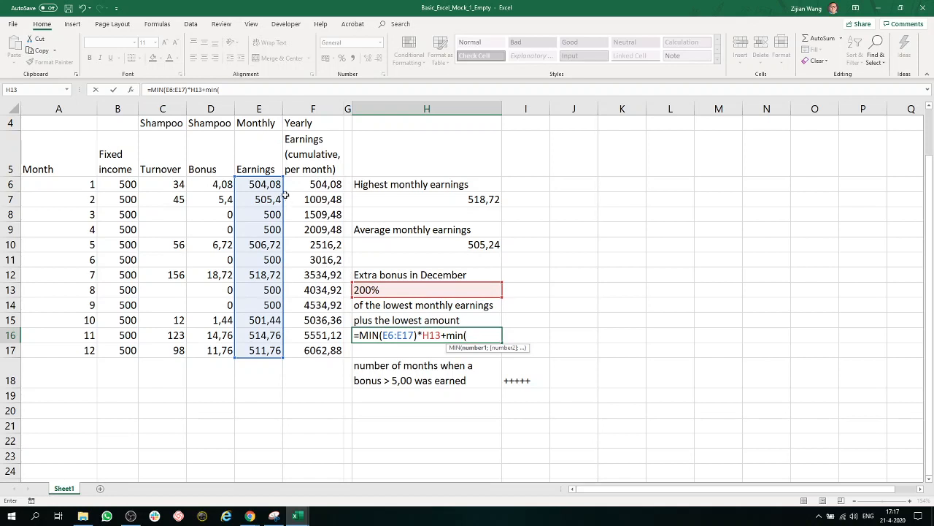
left_click_drag(276, 187, 273, 351)
type(")")
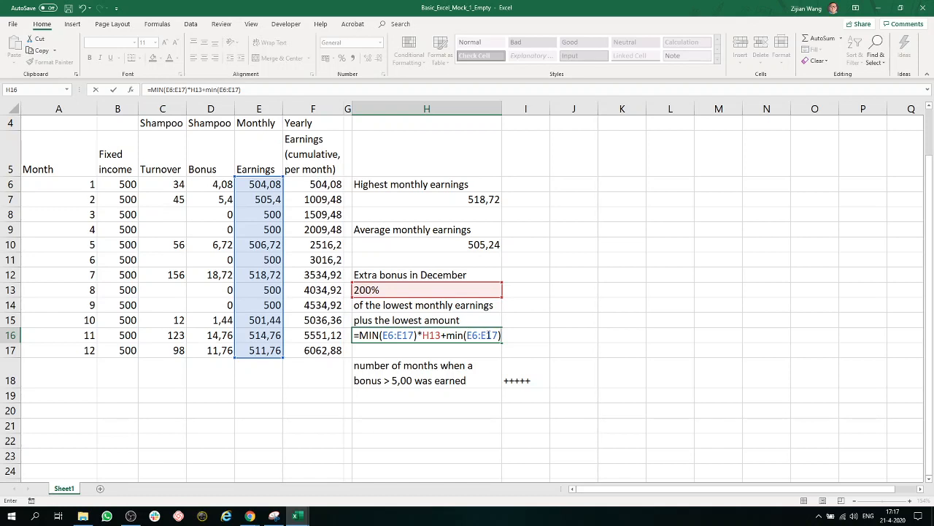
key("Return")
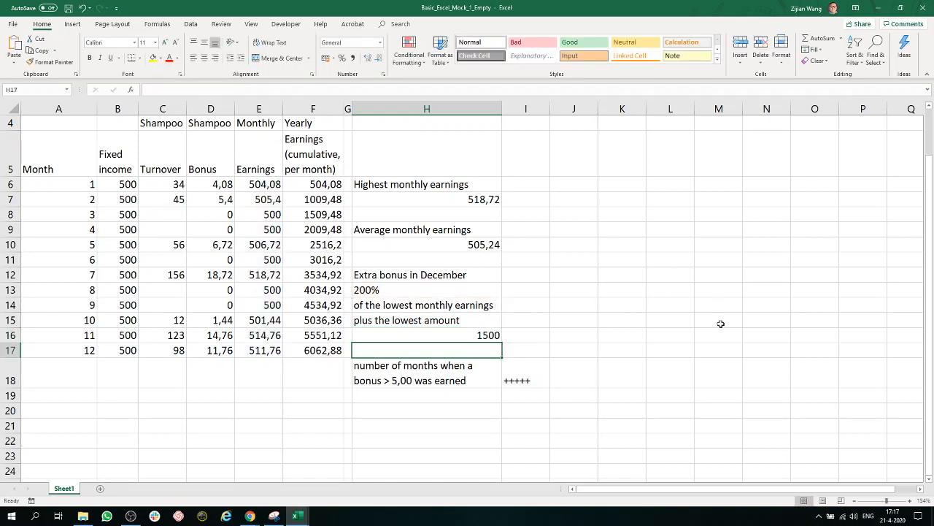
- Examine the placeholder in I18 for the bonus month count and the shampoo bonus column D5:D17 it refers to
scroll(721, 322, "down", 1)
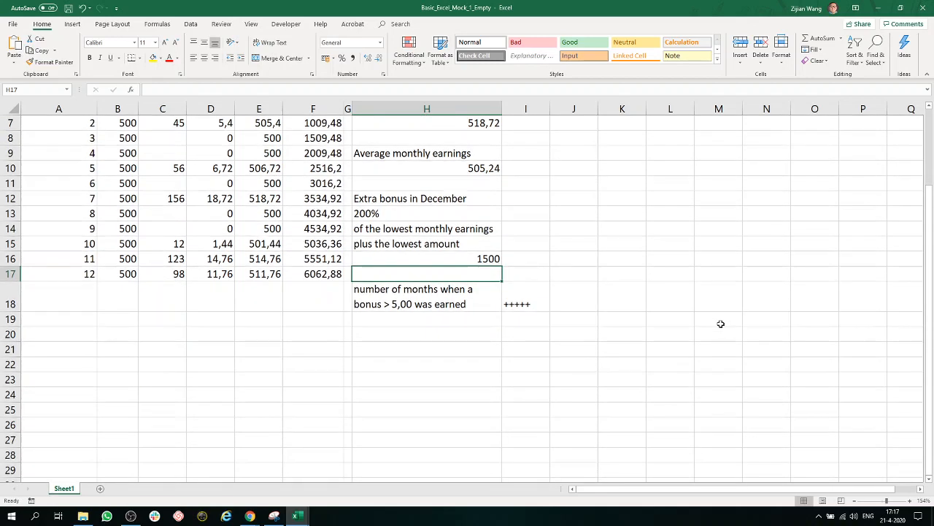
scroll(720, 292, "up", 3)
scroll(720, 323, "down", 1)
scroll(693, 336, "up", 1)
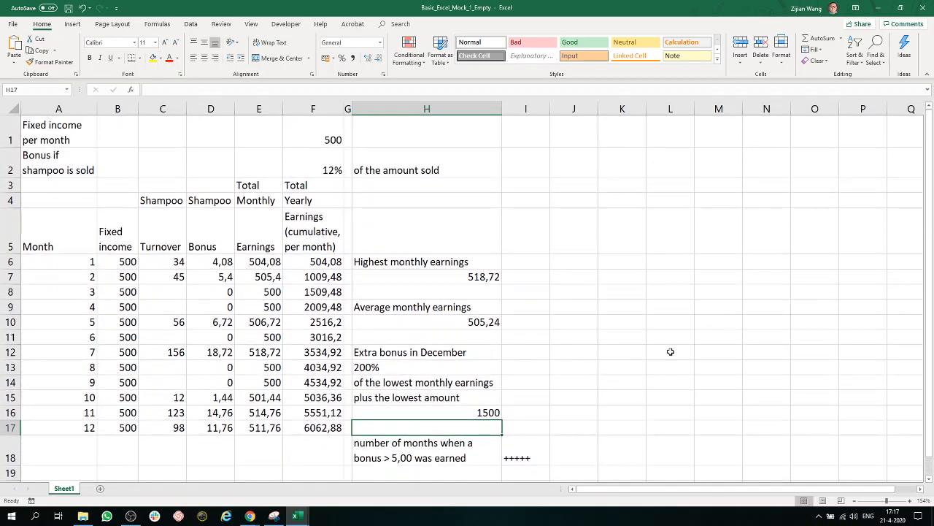
left_click(517, 449)
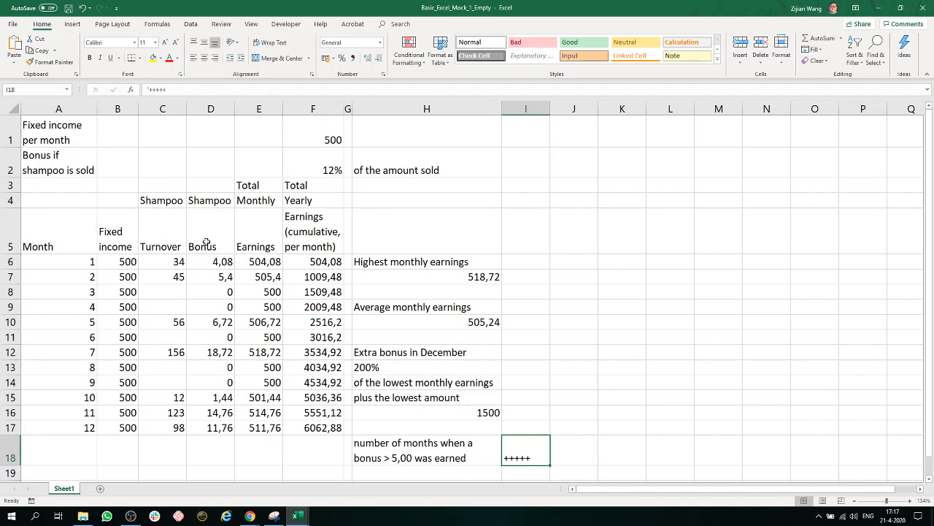
left_click_drag(206, 243, 202, 428)
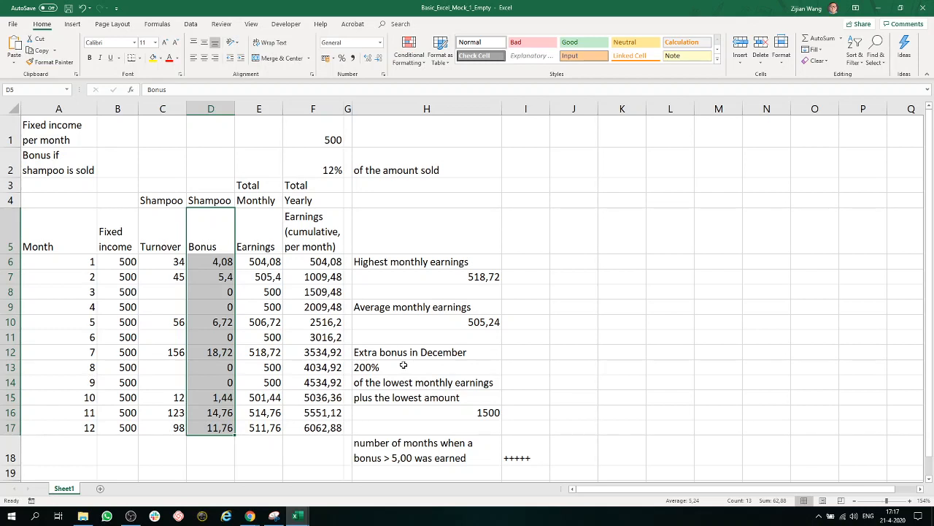
- Replace the placeholder in I18 with =COUNTIF(D6:D17;">5") to count the months with a bonus above 5
left_click(538, 450)
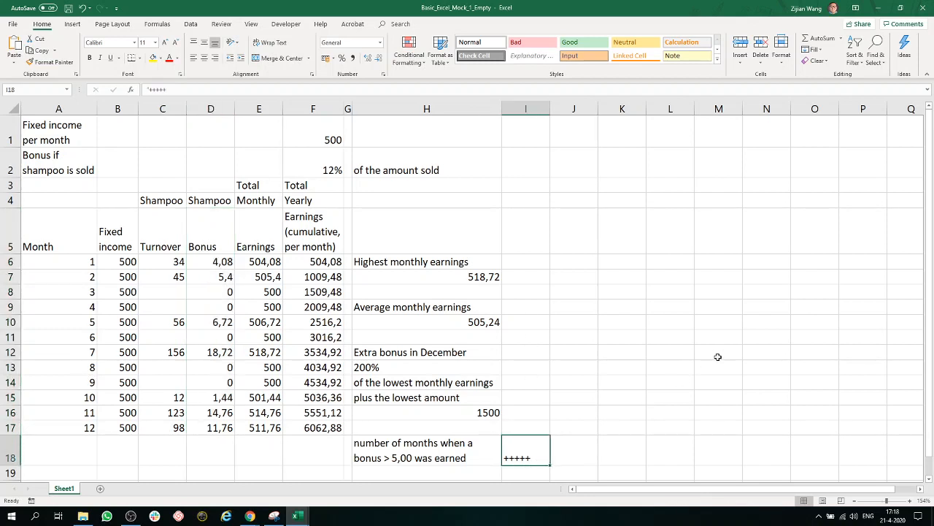
key("Delete")
type("=countif")
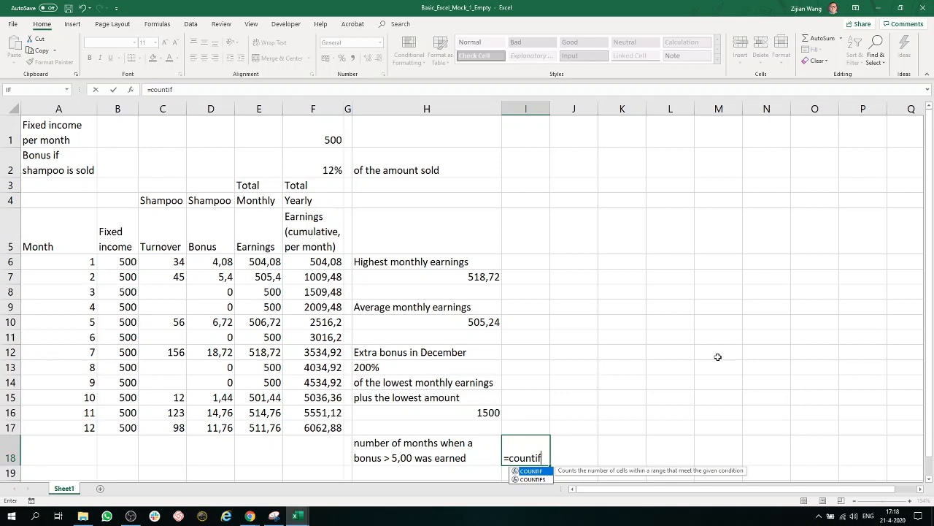
type("(")
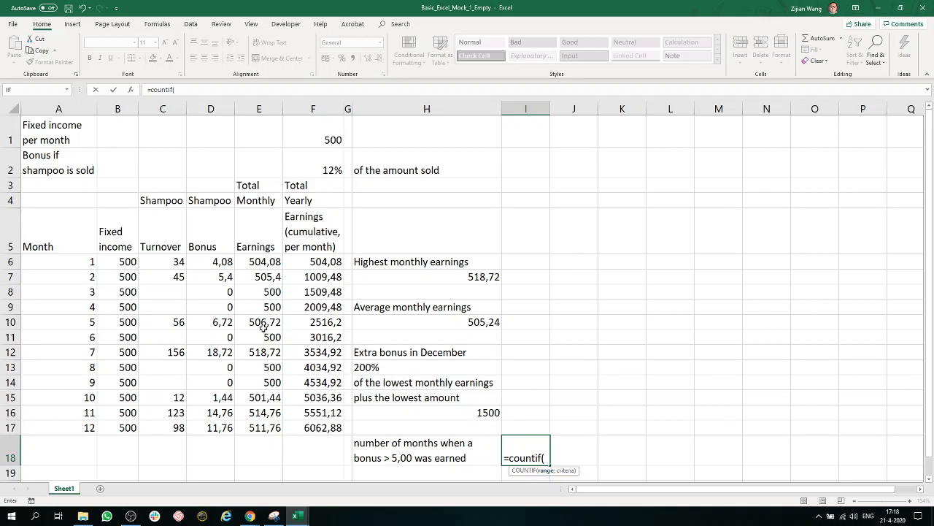
left_click_drag(220, 261, 219, 430)
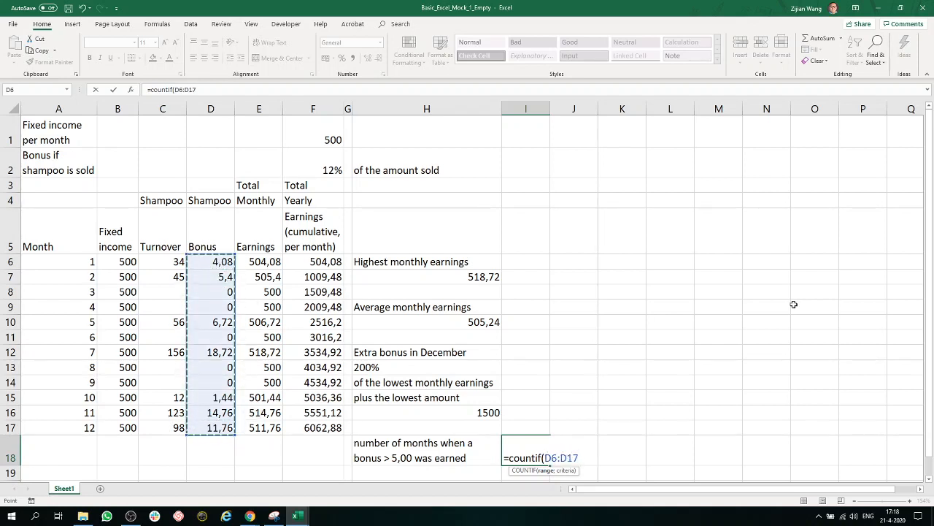
type(";")
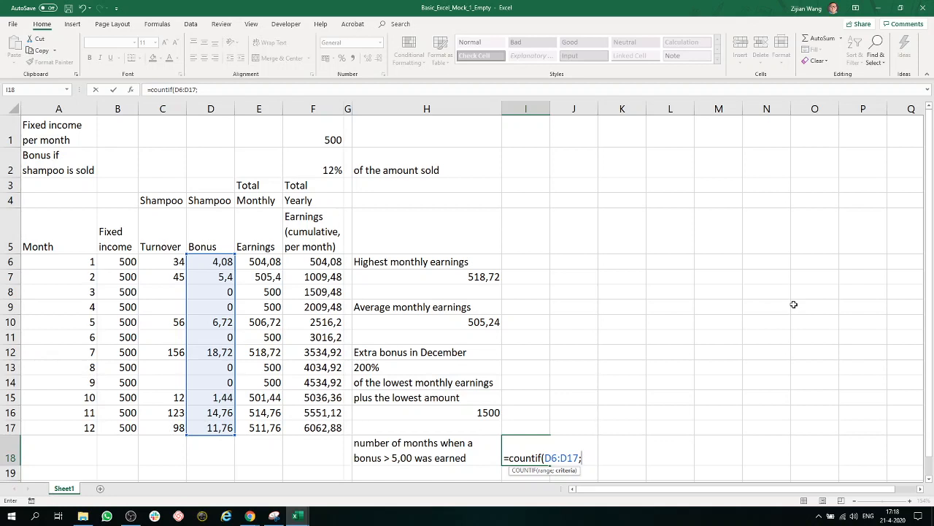
type("\"\"")
key("F2")
type(">")
type(")")
key("Return")
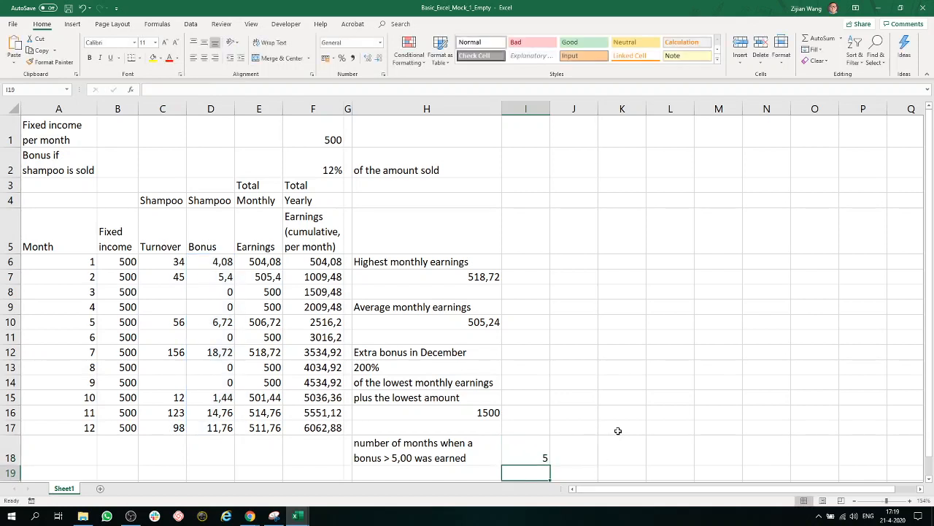
- Check the count formula in I18 against the individual bonuses in D7, D10, D12, D16 and D17
left_click(538, 457)
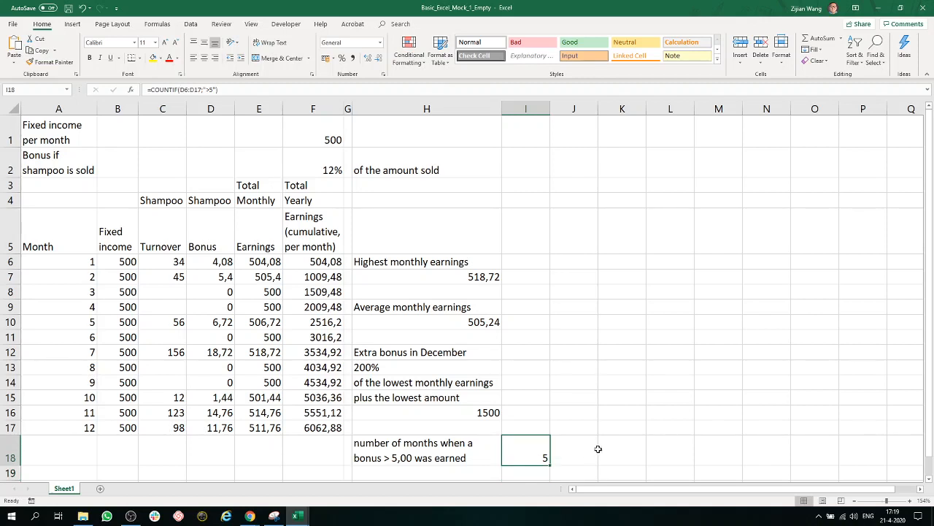
left_click(226, 277)
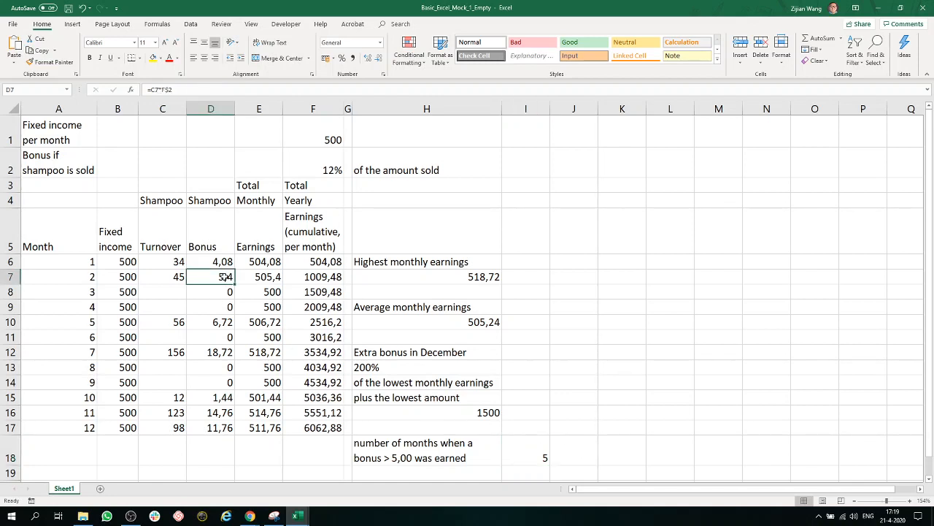
left_click(226, 322)
left_click(225, 352)
left_click(223, 413)
left_click(224, 432)
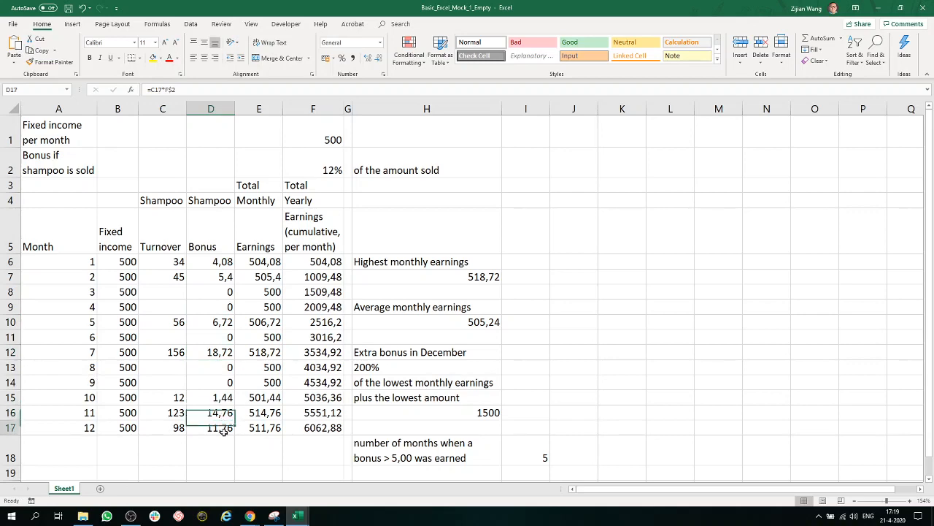
left_click(648, 417)
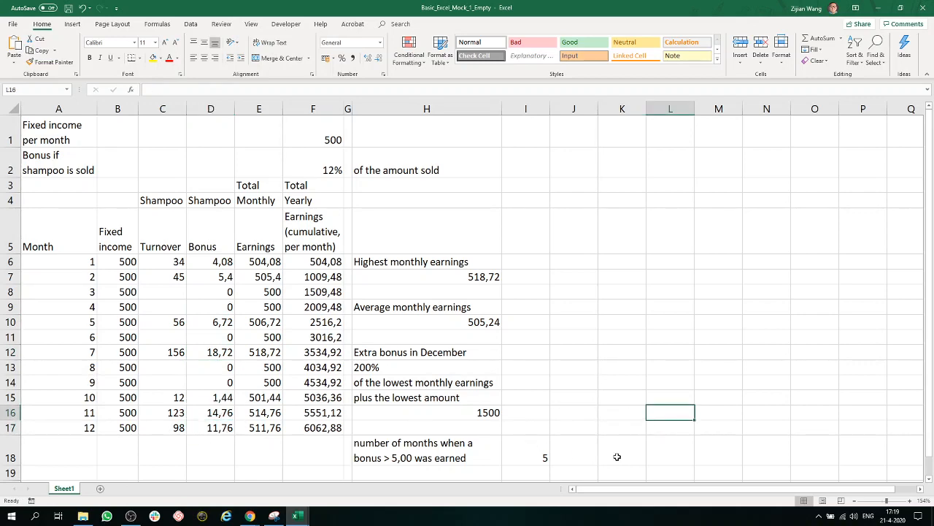
left_click(574, 459)
key("ctrl+a")
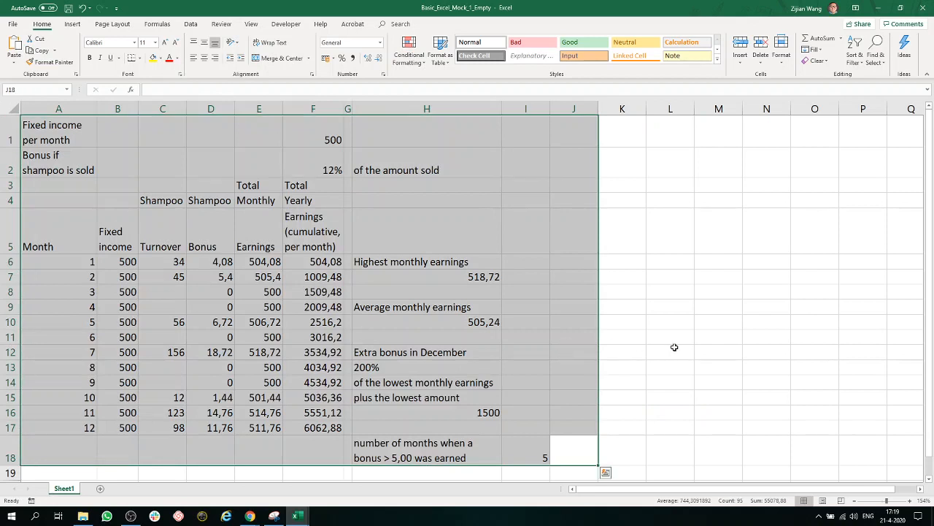
left_click(674, 347)
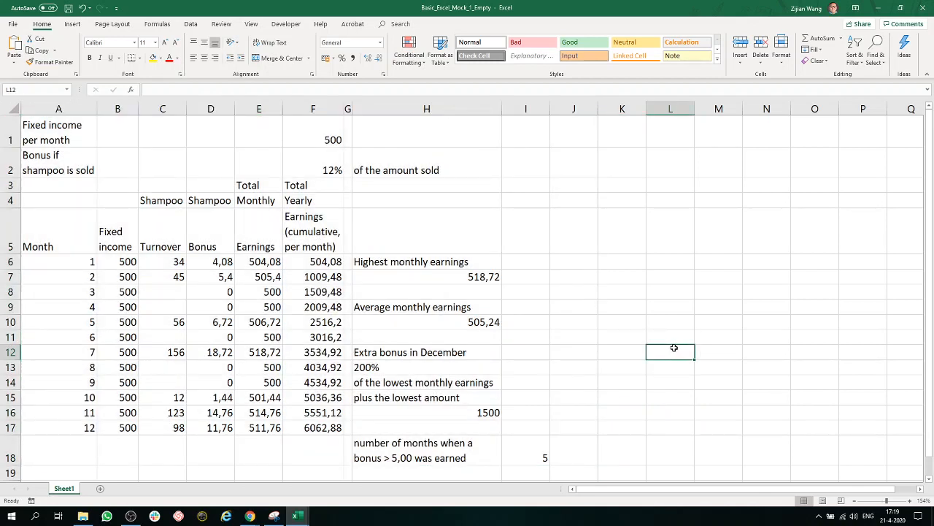